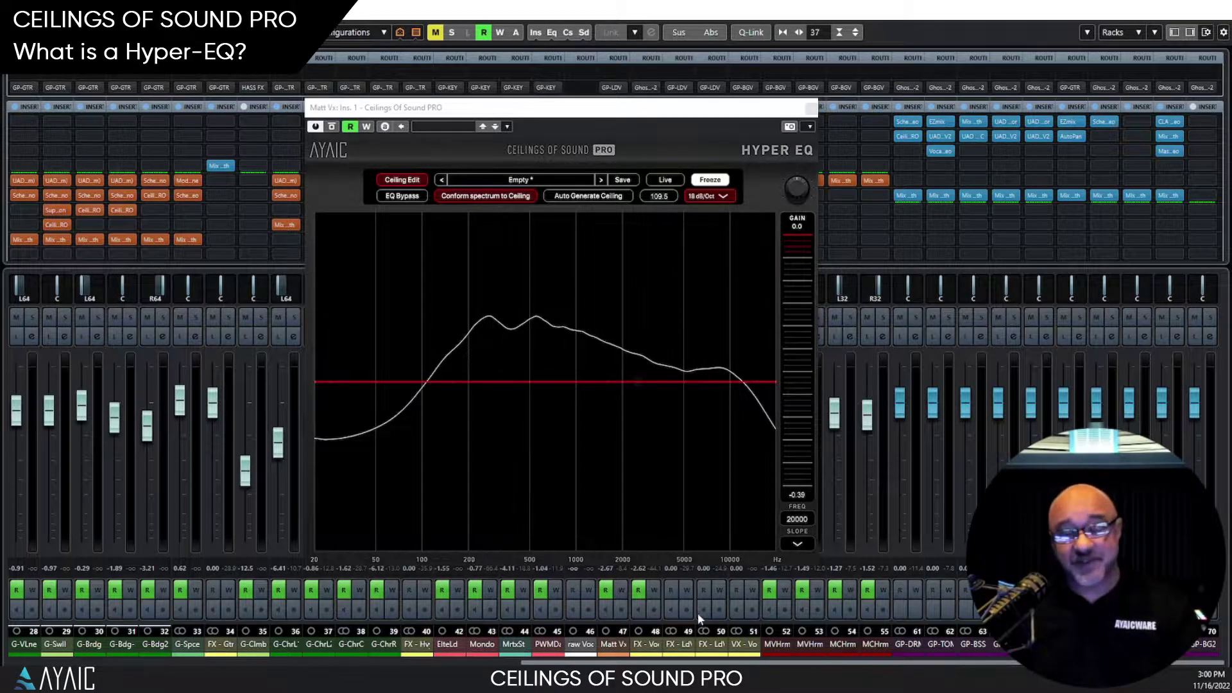
Step: Try -4.5 dB/Oct, Brown and flat White reference slopes, moving the pivot to about 3 kHz
{"action": "left_click", "coordinate": [791, 545]}
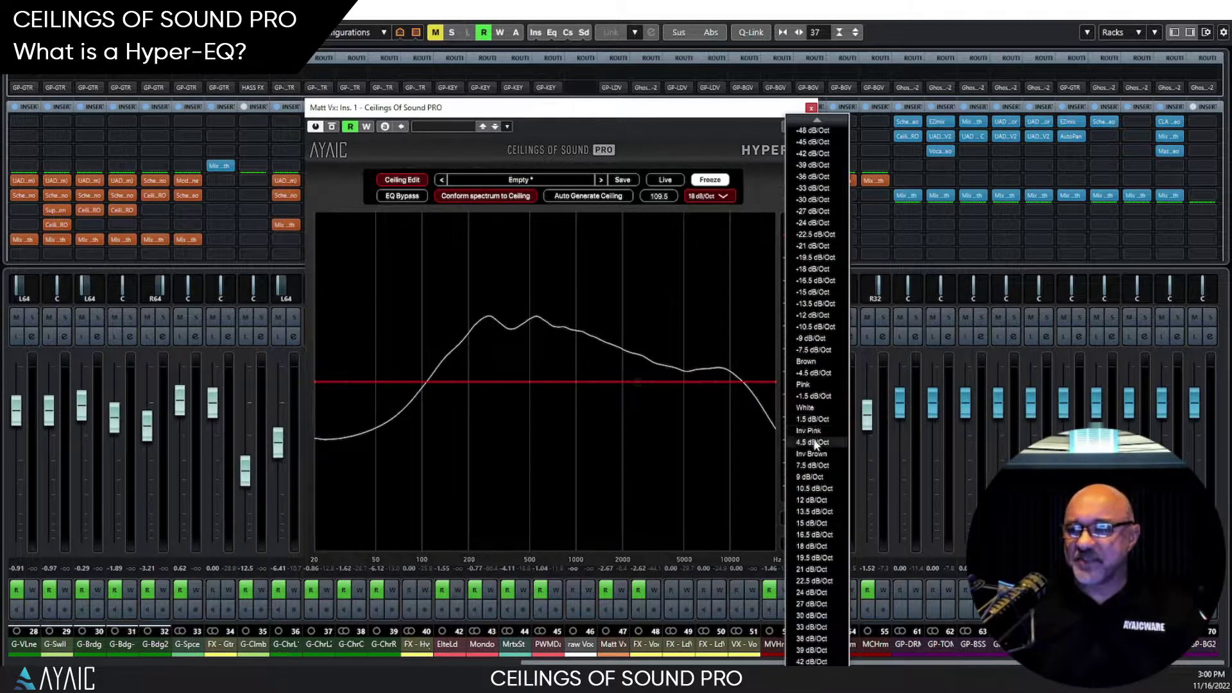
{"action": "left_click", "coordinate": [815, 372]}
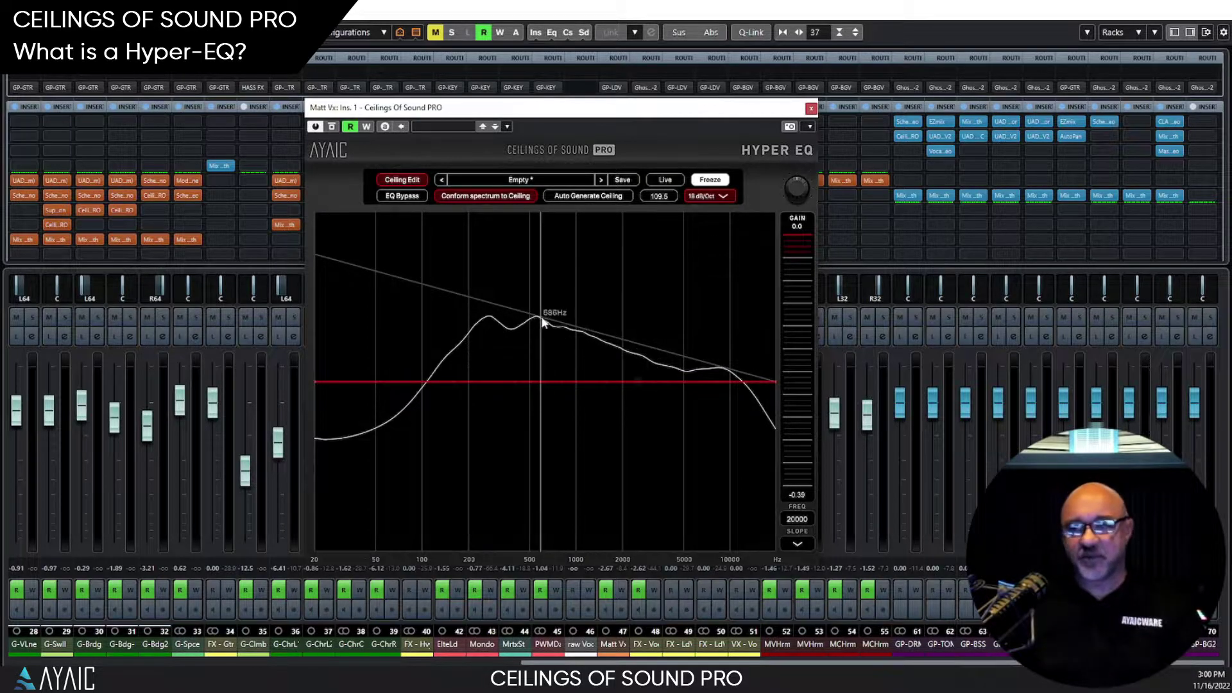
{"action": "left_click", "coordinate": [803, 542]}
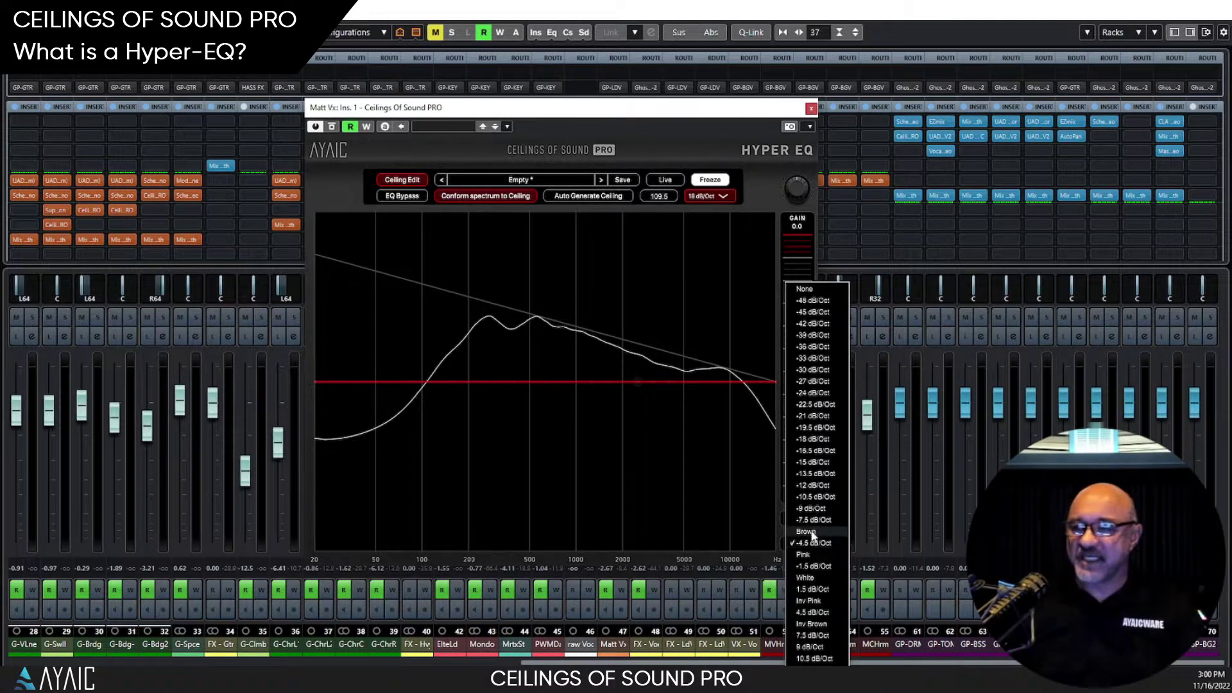
{"action": "left_click", "coordinate": [810, 531]}
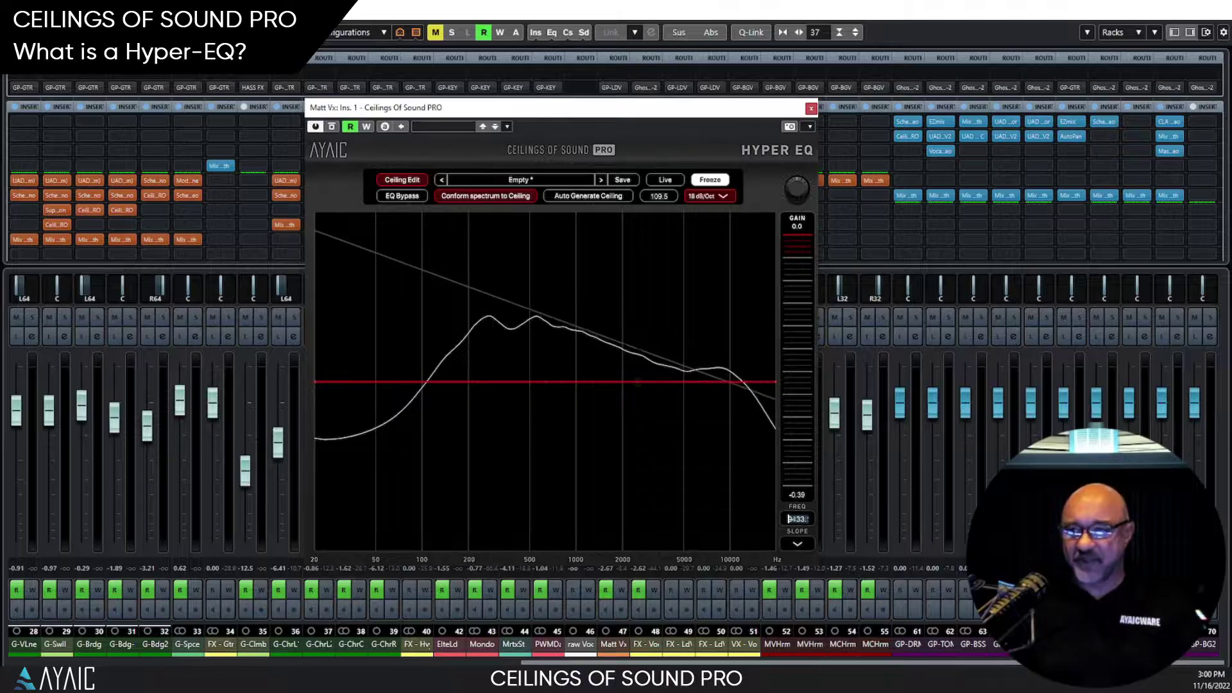
{"action": "left_click", "coordinate": [652, 441]}
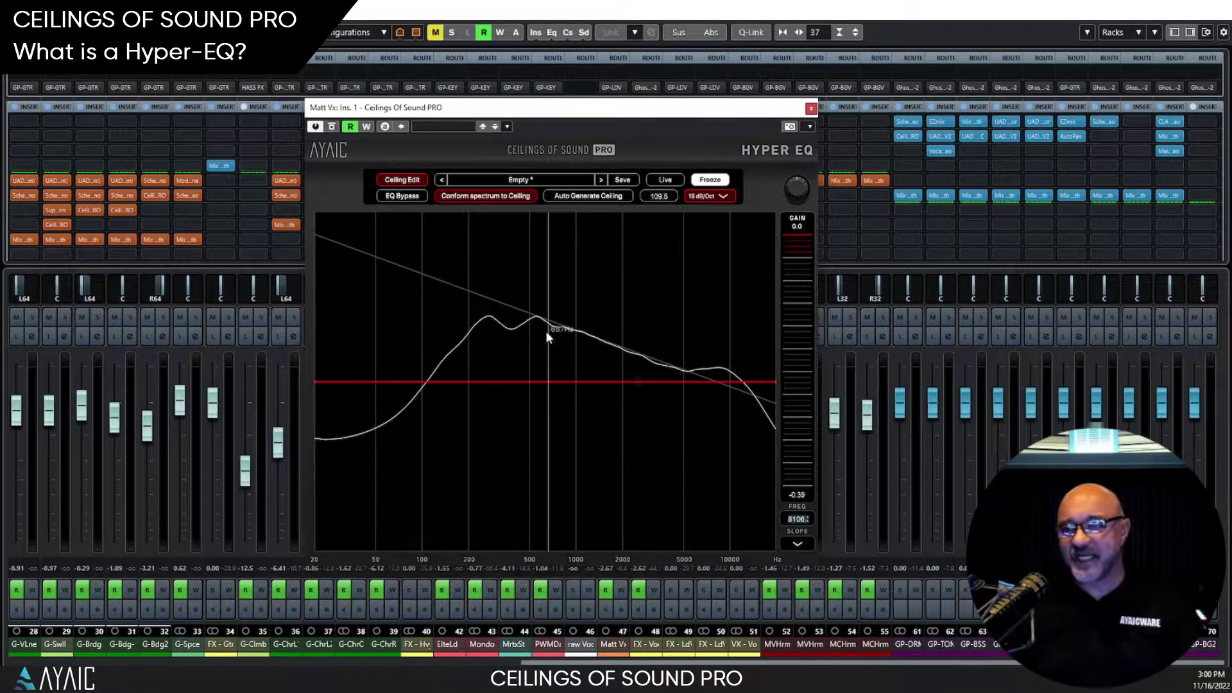
{"action": "left_click", "coordinate": [797, 546]}
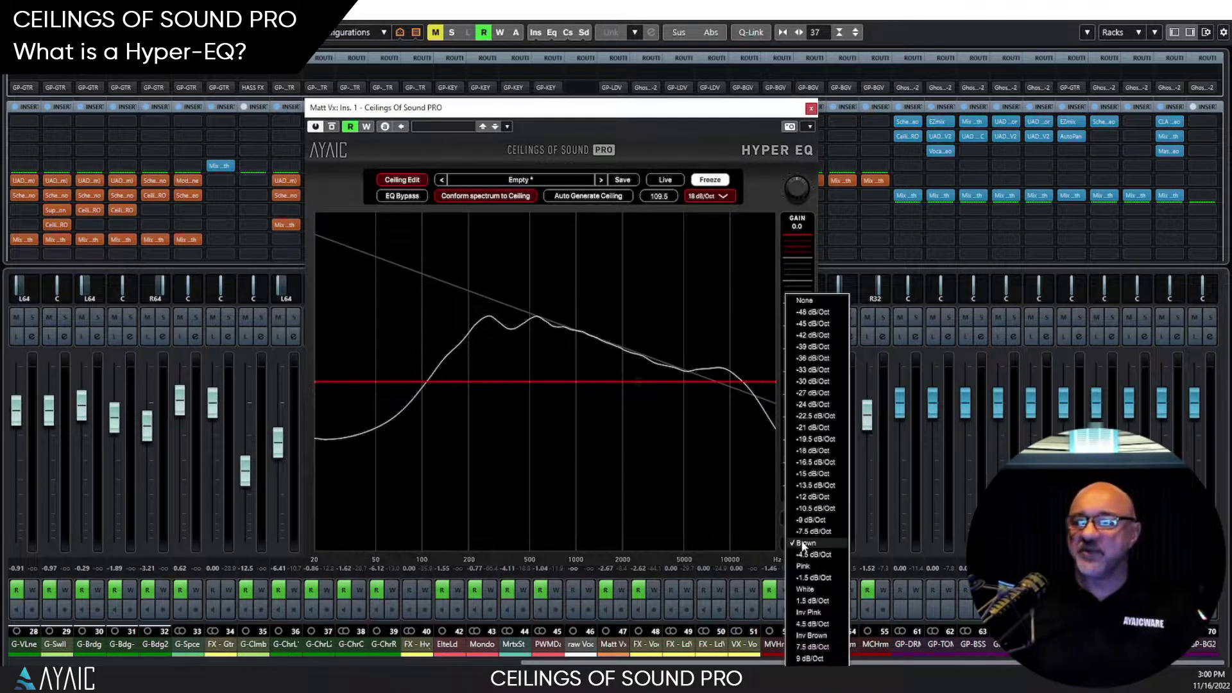
{"action": "left_click", "coordinate": [810, 483]}
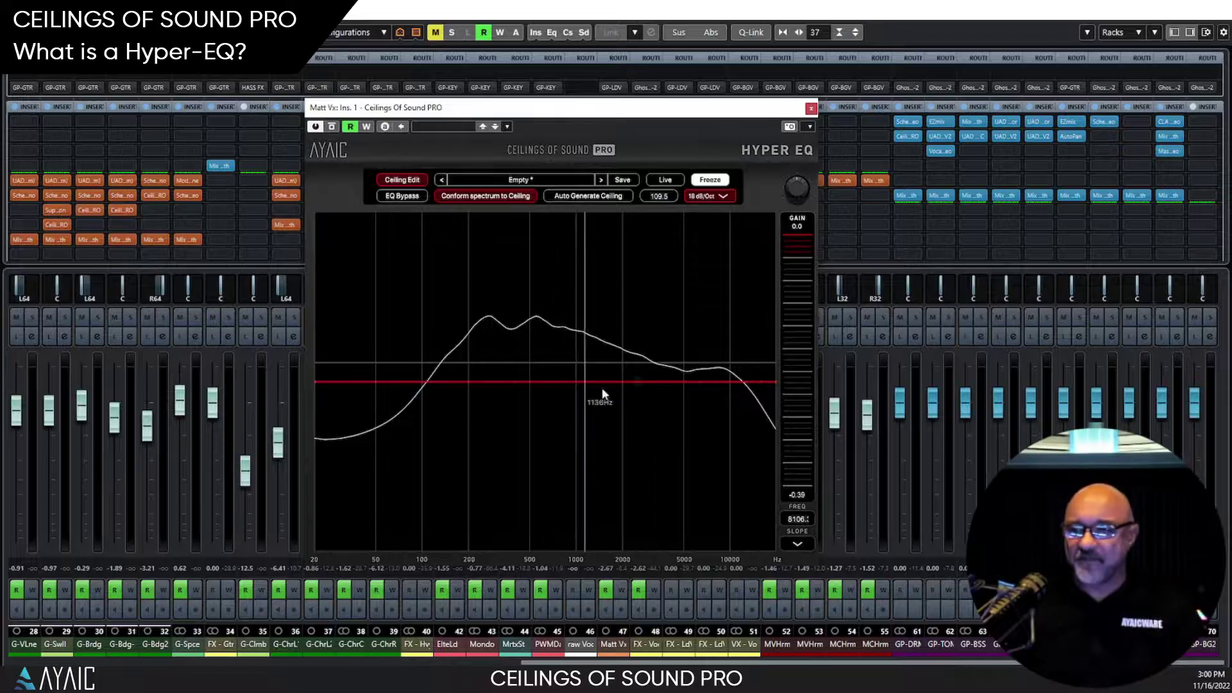
{"action": "mouse_move", "coordinate": [602, 312]}
{"action": "left_mouse_down"}
{"action": "mouse_move", "coordinate": [602, 341]}
{"action": "mouse_move", "coordinate": [611, 308]}
{"action": "left_mouse_up"}
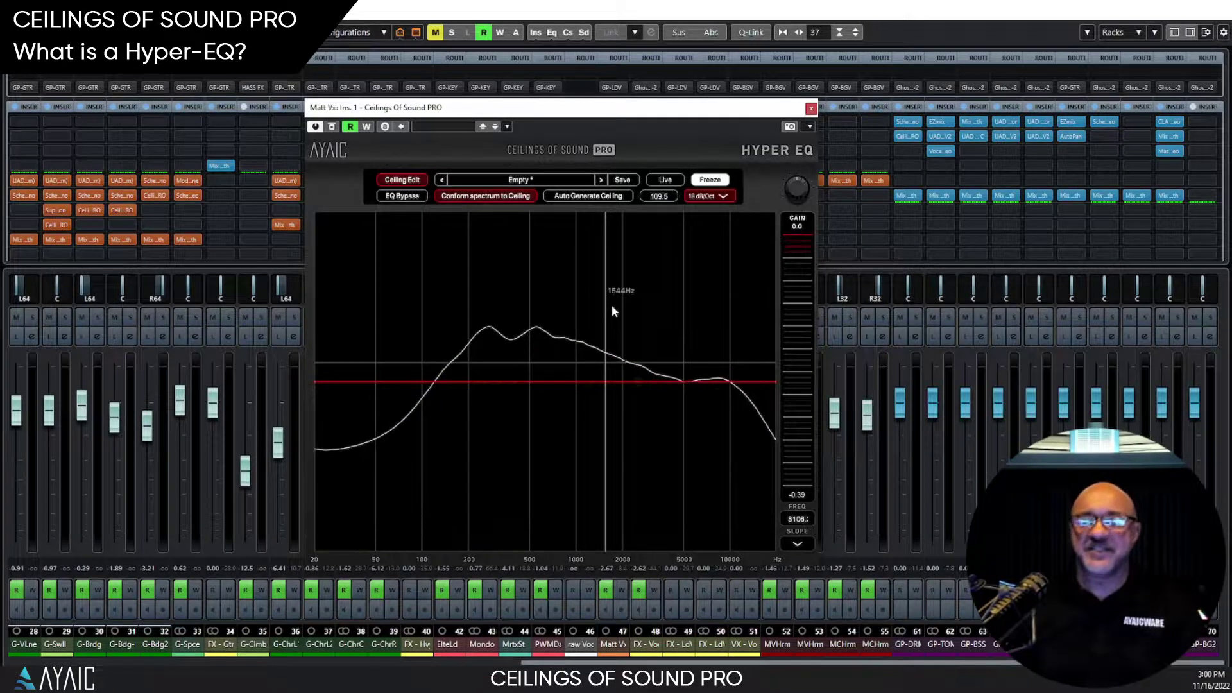
Step: Apply an 18 dB/Oct reference slope with its pivot at 132.8 Hz and keep it
{"action": "left_click", "coordinate": [797, 544]}
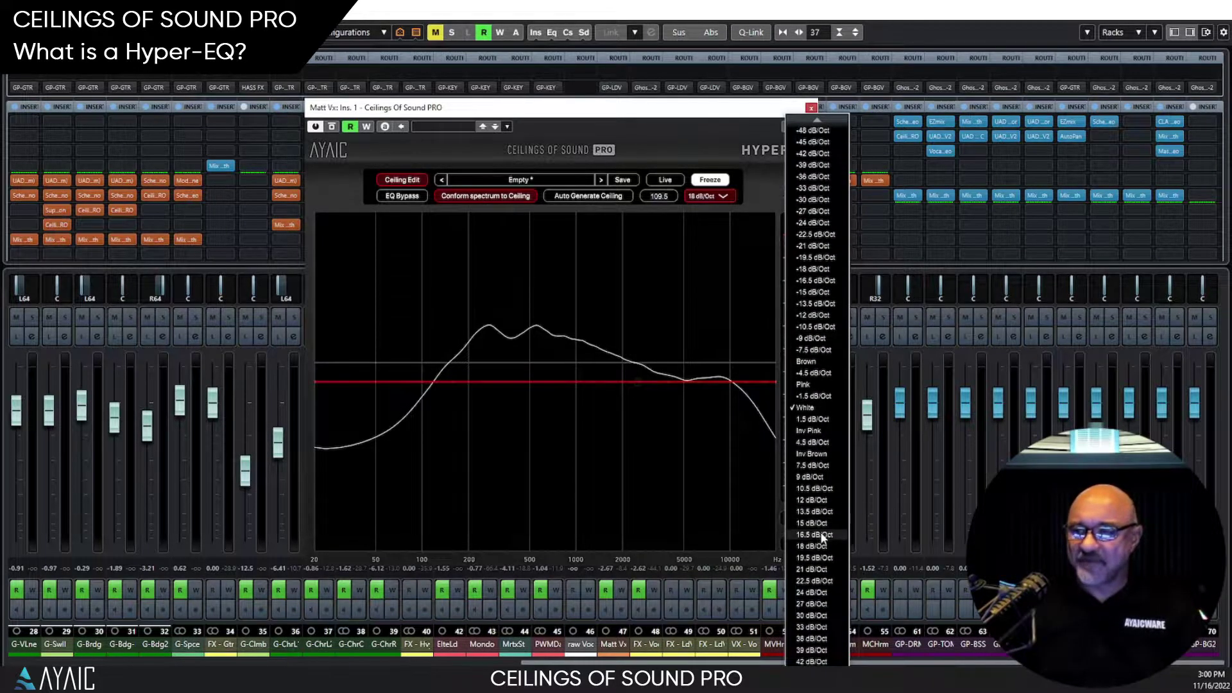
{"action": "left_click", "coordinate": [812, 547]}
{"action": "type", "text": "132.8"}
{"action": "key", "text": "Return"}
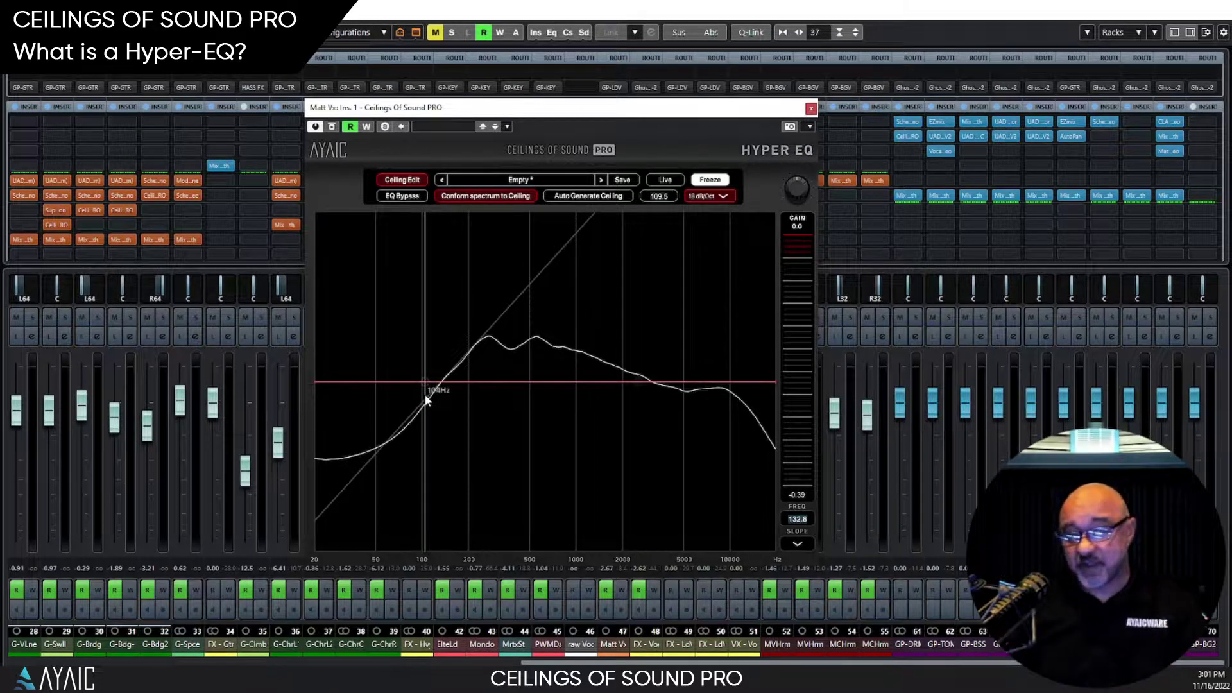
{"action": "left_click", "coordinate": [798, 545]}
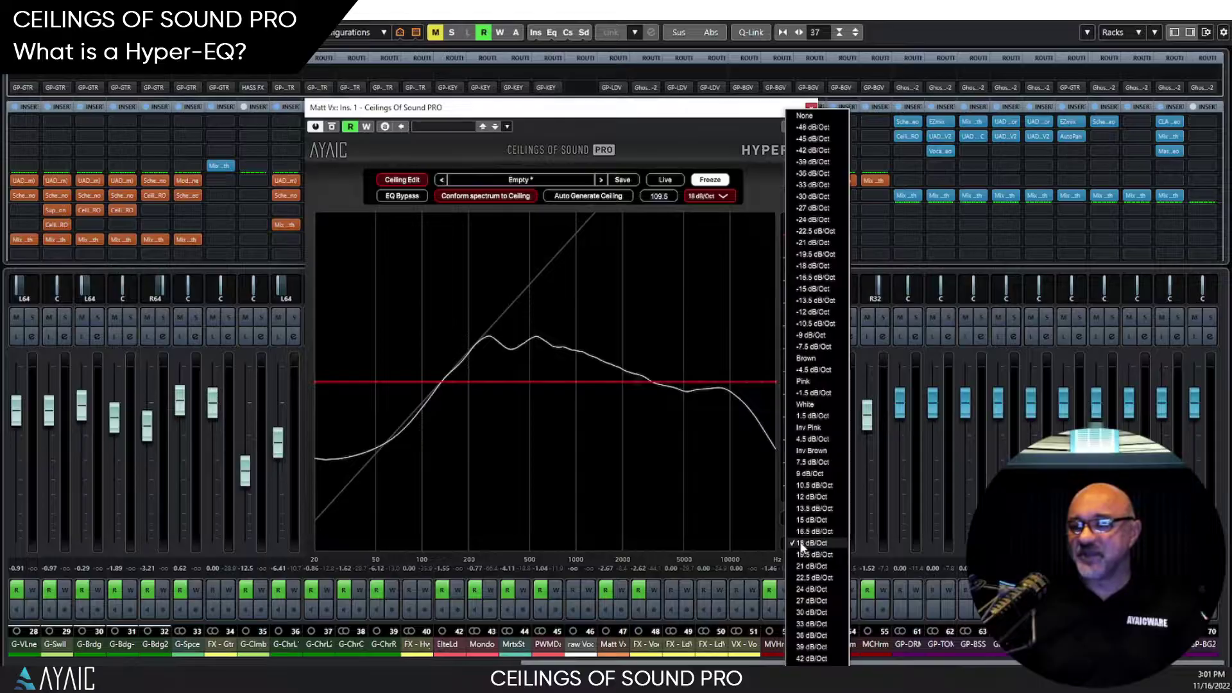
{"action": "left_click", "coordinate": [780, 164]}
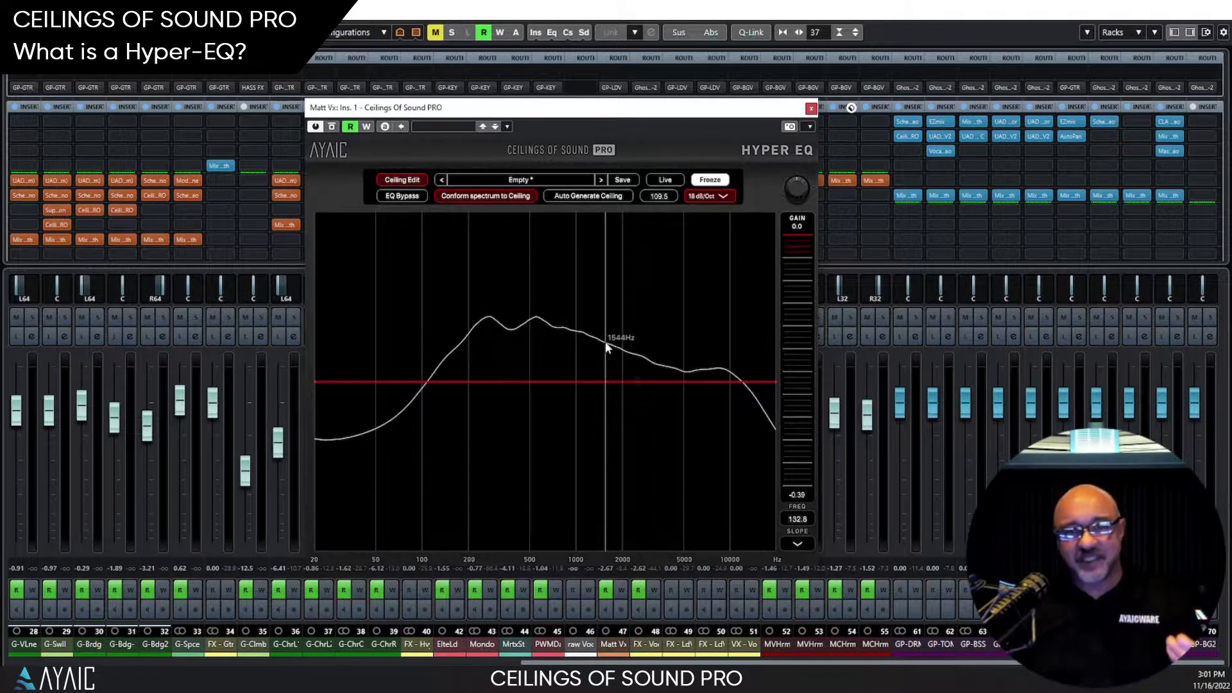
Step: Raise and bend the ceiling around points near 5 and 9.7 kHz, then auto-generate and lift it
{"action": "left_click_drag", "start_coordinate": [596, 383], "coordinate": [595, 315]}
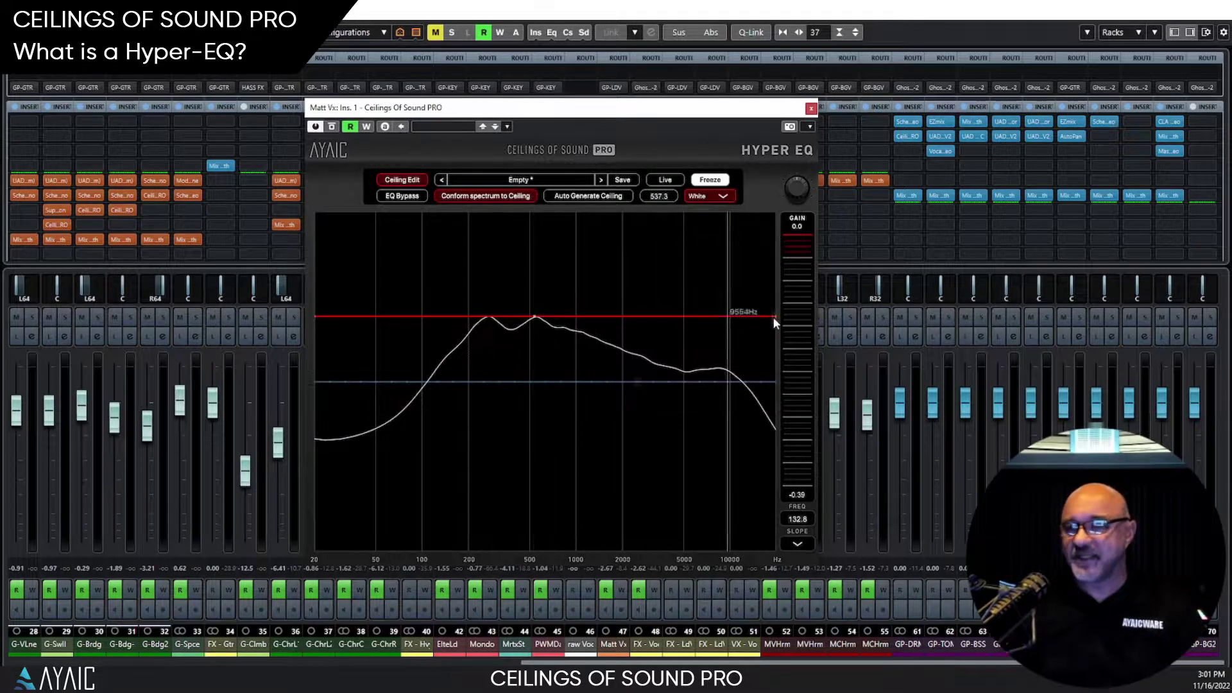
{"action": "left_click_drag", "start_coordinate": [770, 313], "coordinate": [741, 416]}
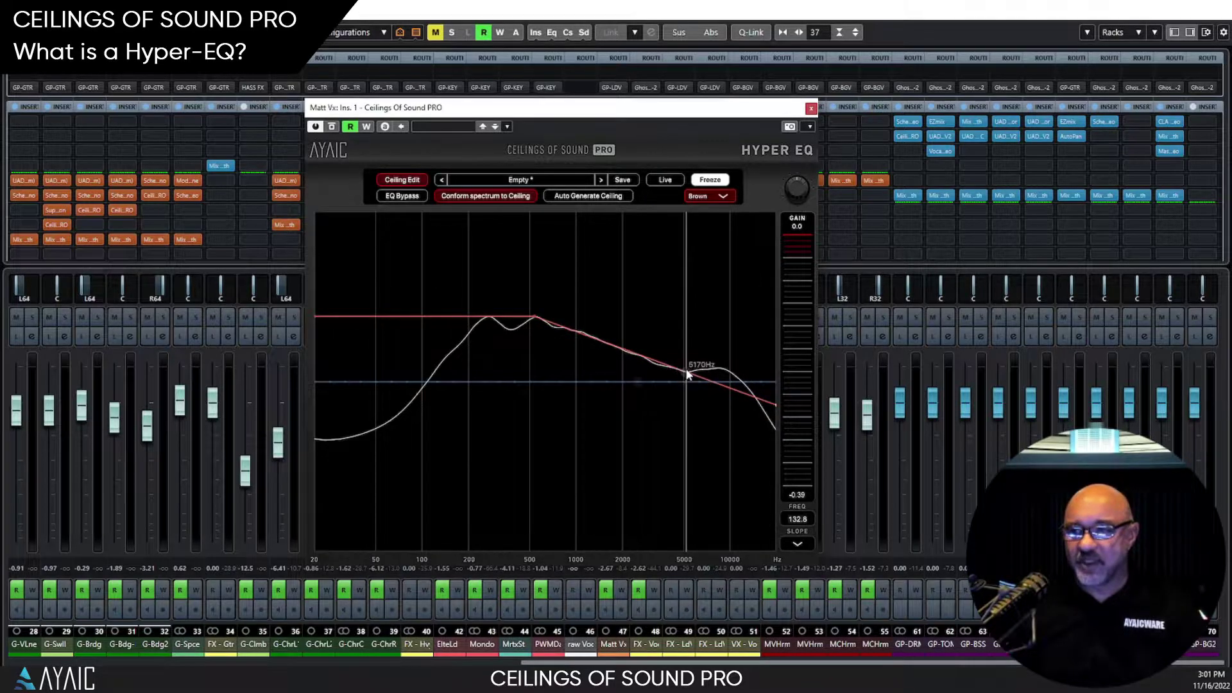
{"action": "left_click_drag", "start_coordinate": [776, 403], "coordinate": [776, 364]}
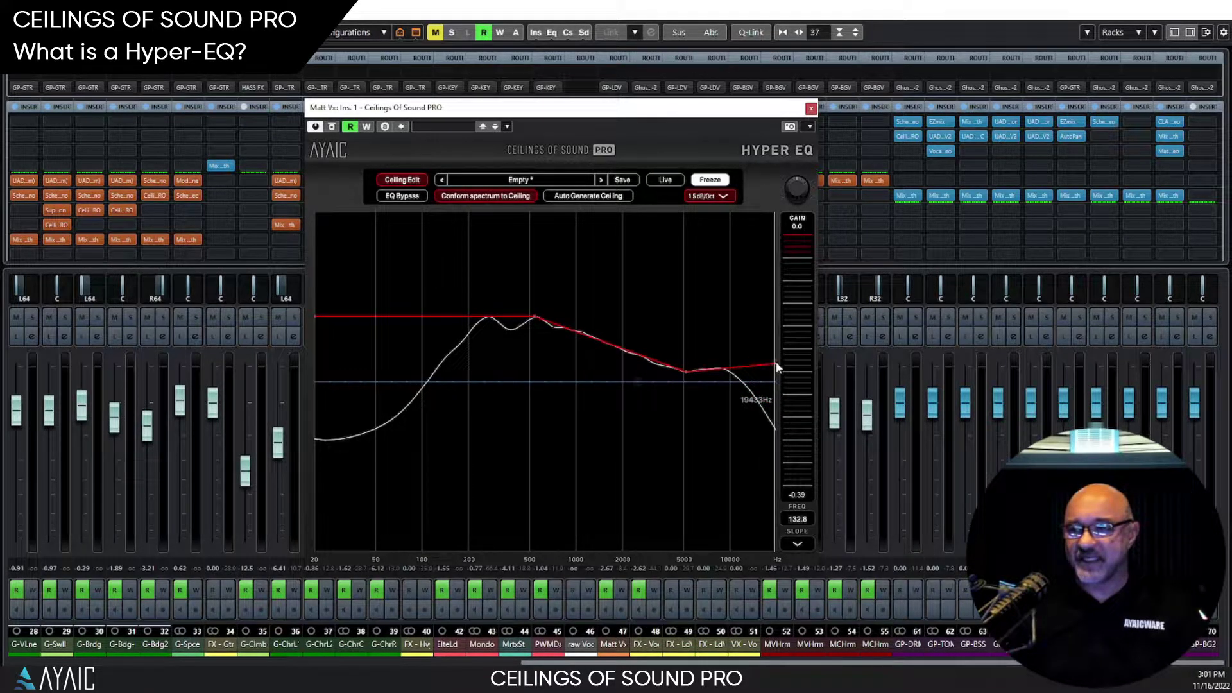
{"action": "left_click", "coordinate": [684, 371]}
{"action": "left_click", "coordinate": [651, 195]}
{"action": "left_click", "coordinate": [730, 369]}
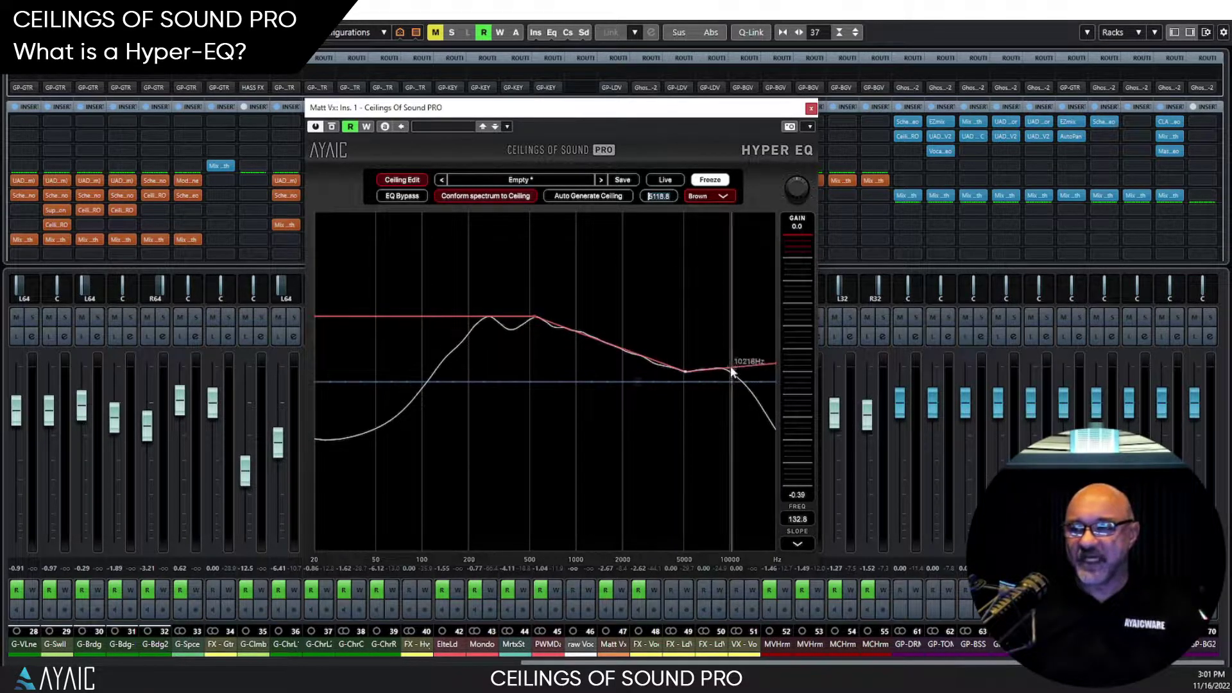
{"action": "left_click_drag", "start_coordinate": [775, 369], "coordinate": [764, 418]}
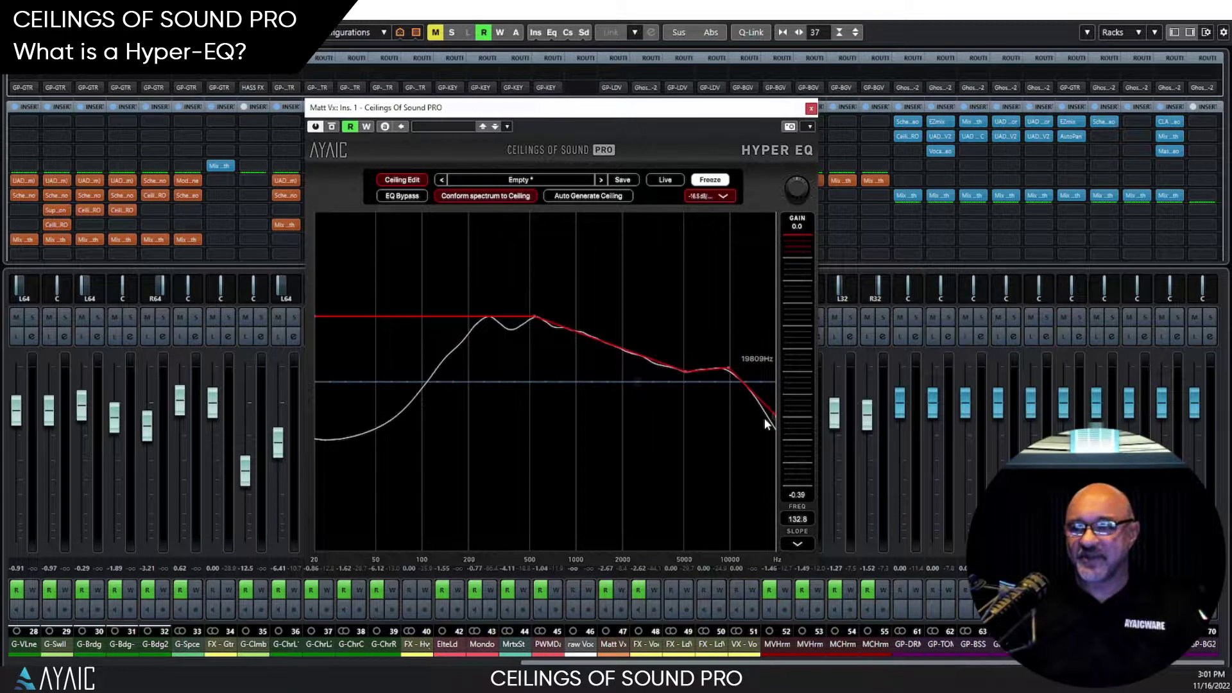
{"action": "left_click", "coordinate": [566, 196]}
{"action": "left_click_drag", "start_coordinate": [553, 311], "coordinate": [560, 284]}
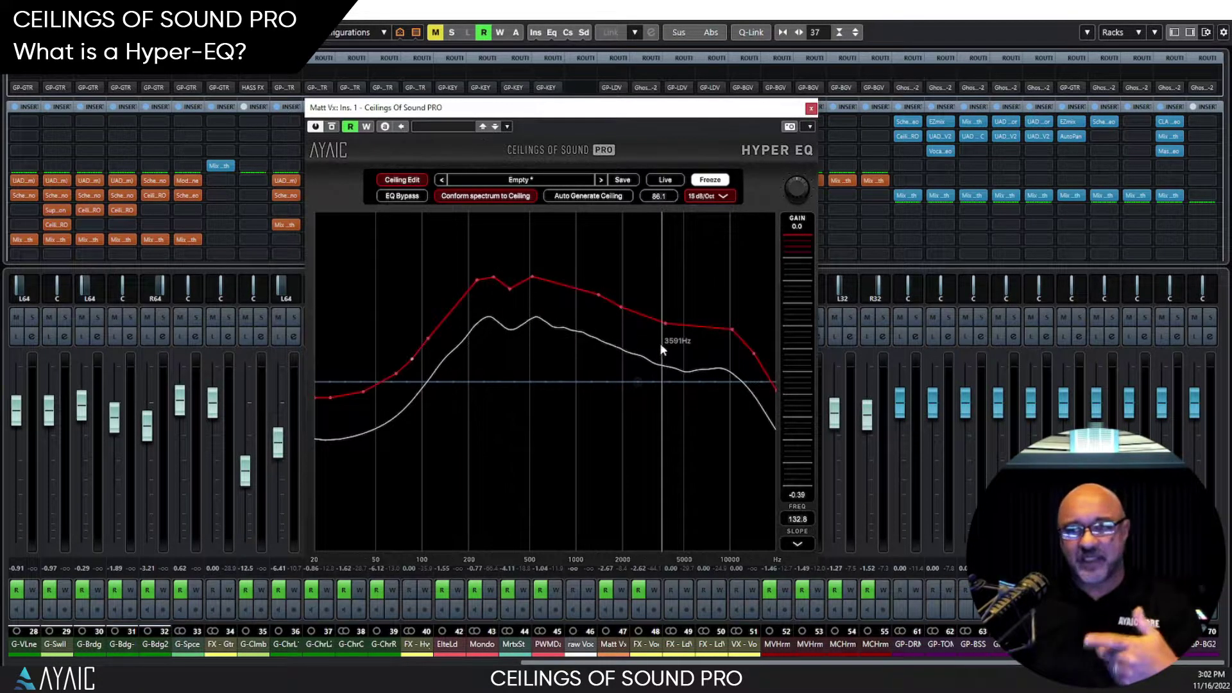
Step: Build a conforming EQ that fits the vocal spectrum under the raised ceiling curve
{"action": "left_click", "coordinate": [486, 197]}
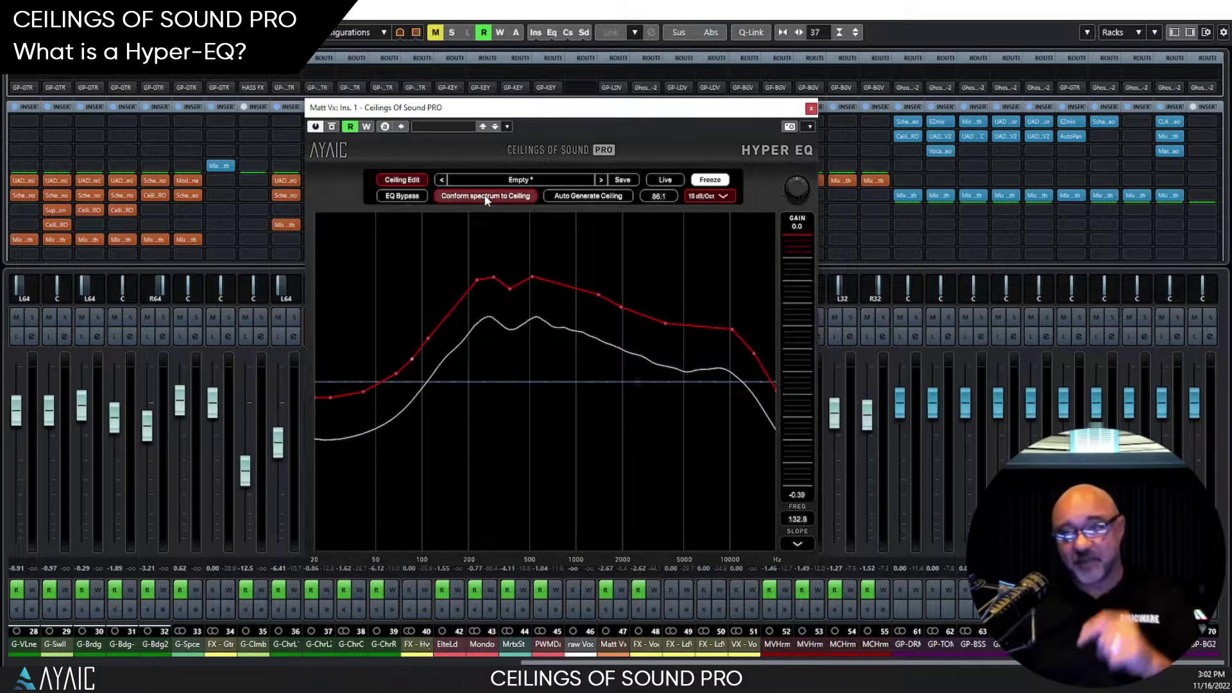
Step: Switch the conforming EQ from 31 to 50 bands, then go back to ceiling editing
{"action": "left_click", "coordinate": [410, 183]}
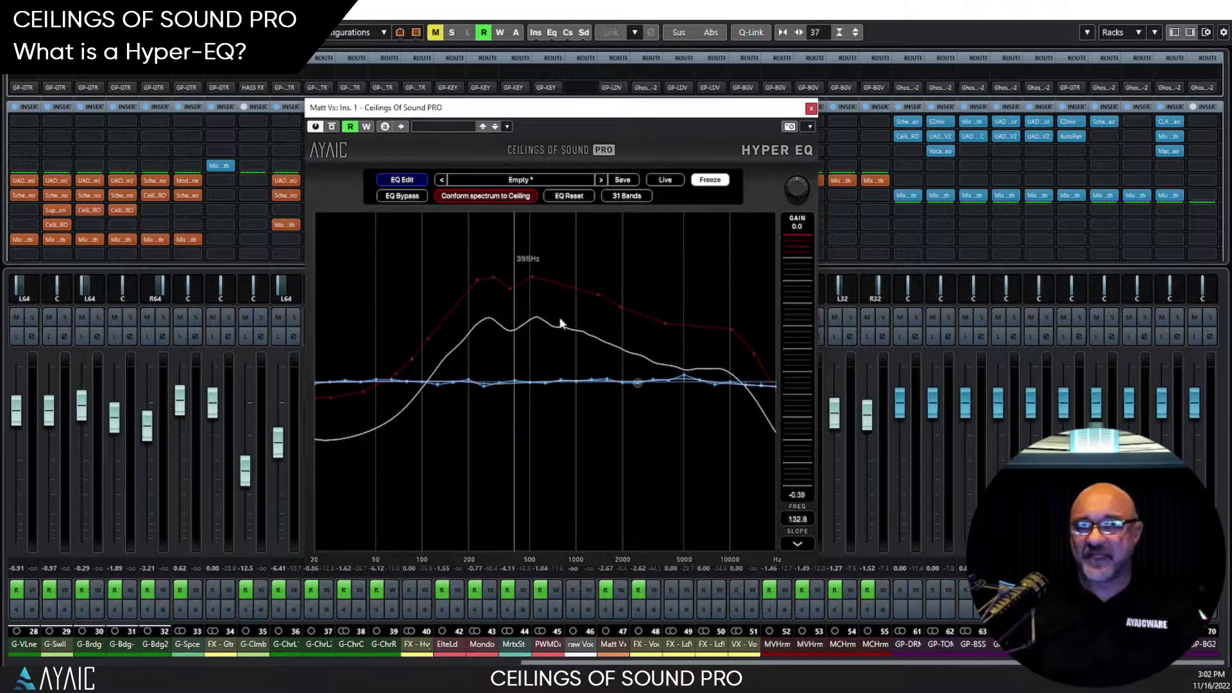
{"action": "left_click", "coordinate": [625, 196]}
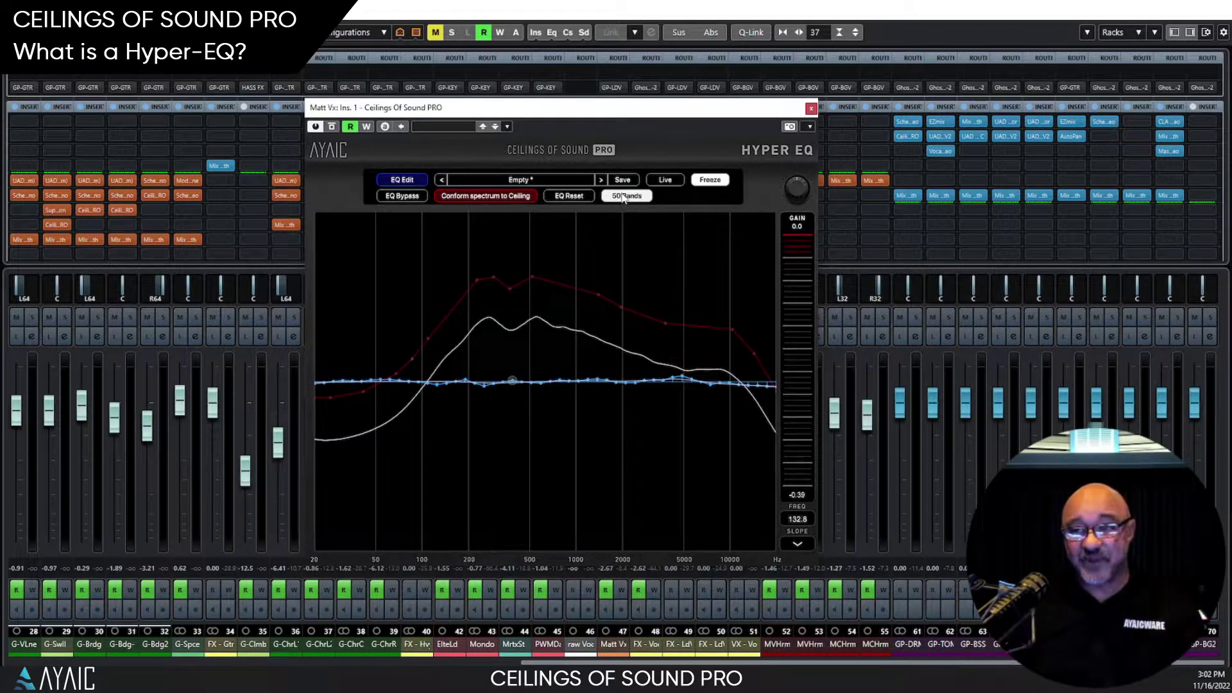
{"action": "left_click", "coordinate": [415, 182]}
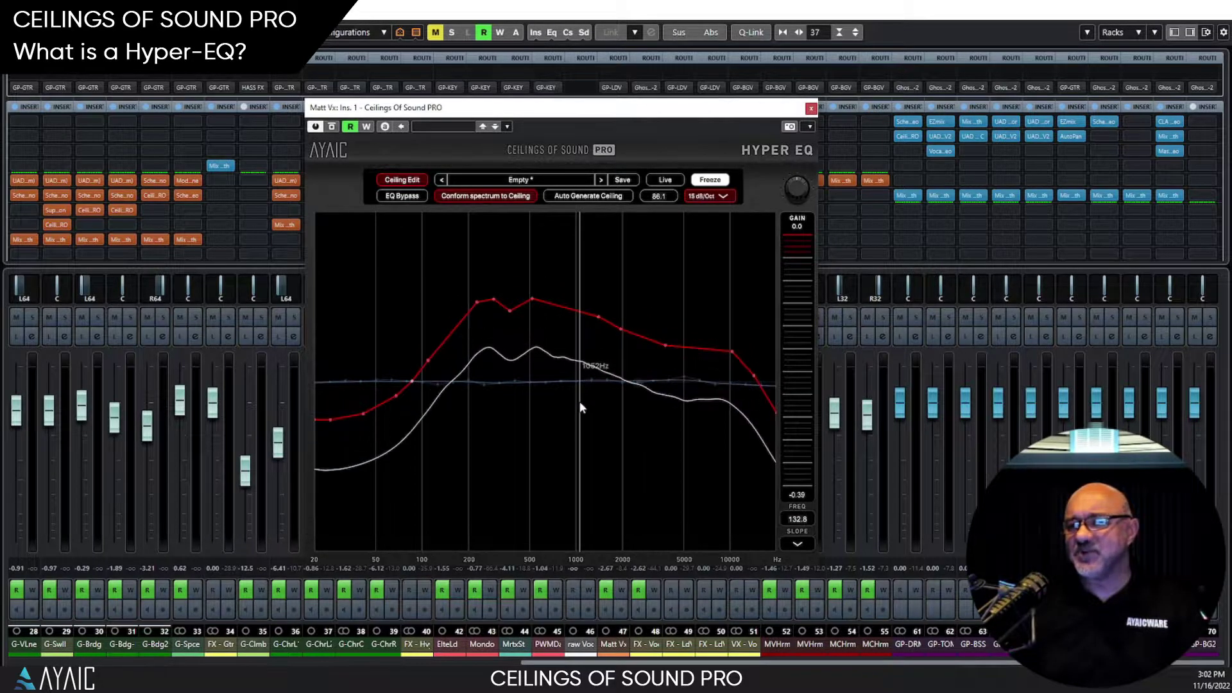
Step: Set a -4.5 dB/Oct reference slope pivoting at 20000 Hz
{"action": "left_click", "coordinate": [798, 543]}
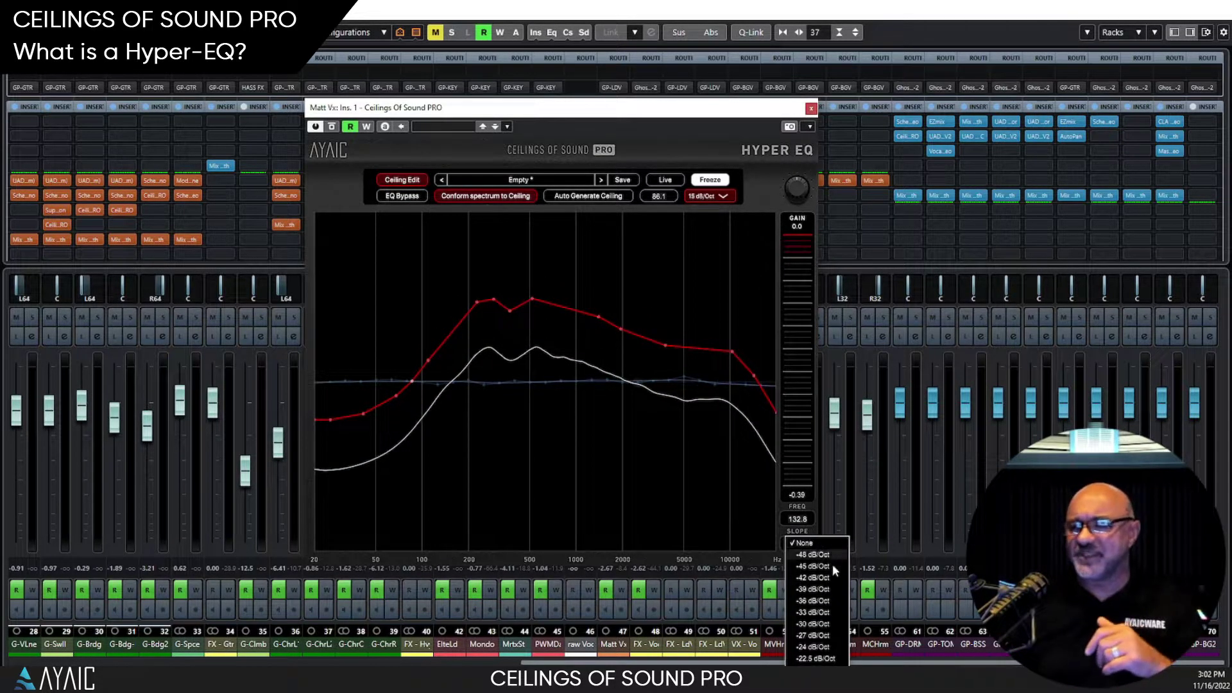
{"action": "scroll", "coordinate": [823, 591], "scroll_direction": "down", "scroll_amount": 5}
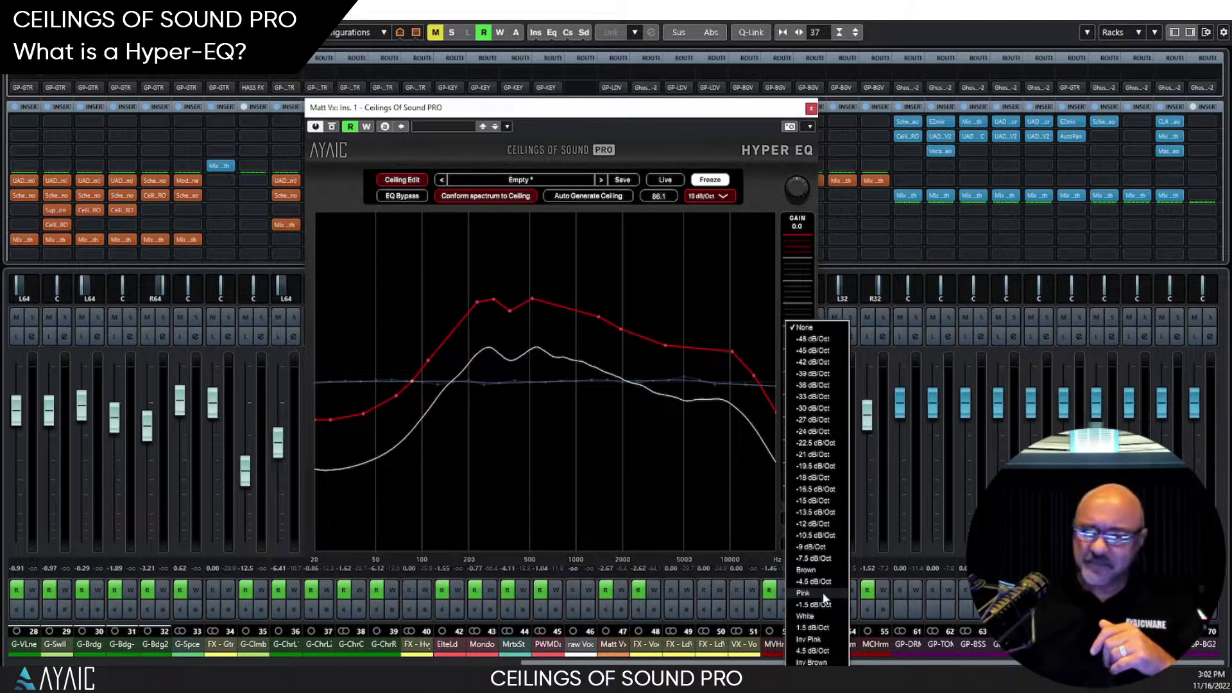
{"action": "left_click", "coordinate": [818, 583]}
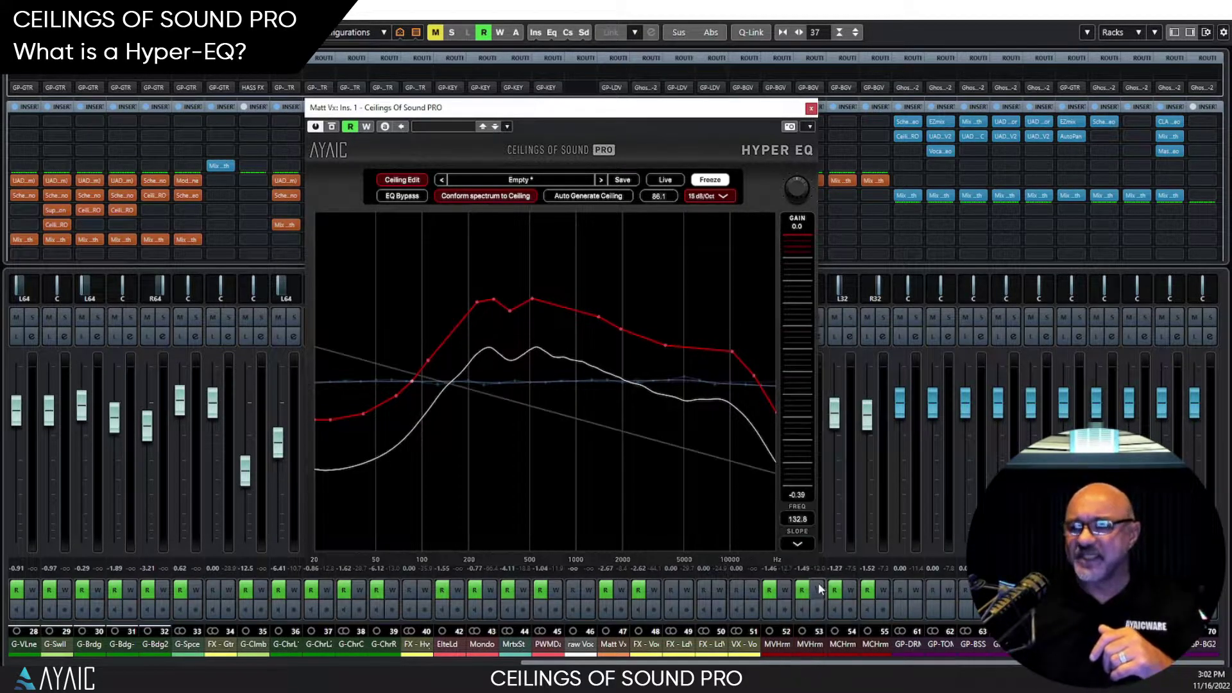
{"action": "type", "text": "20000"}
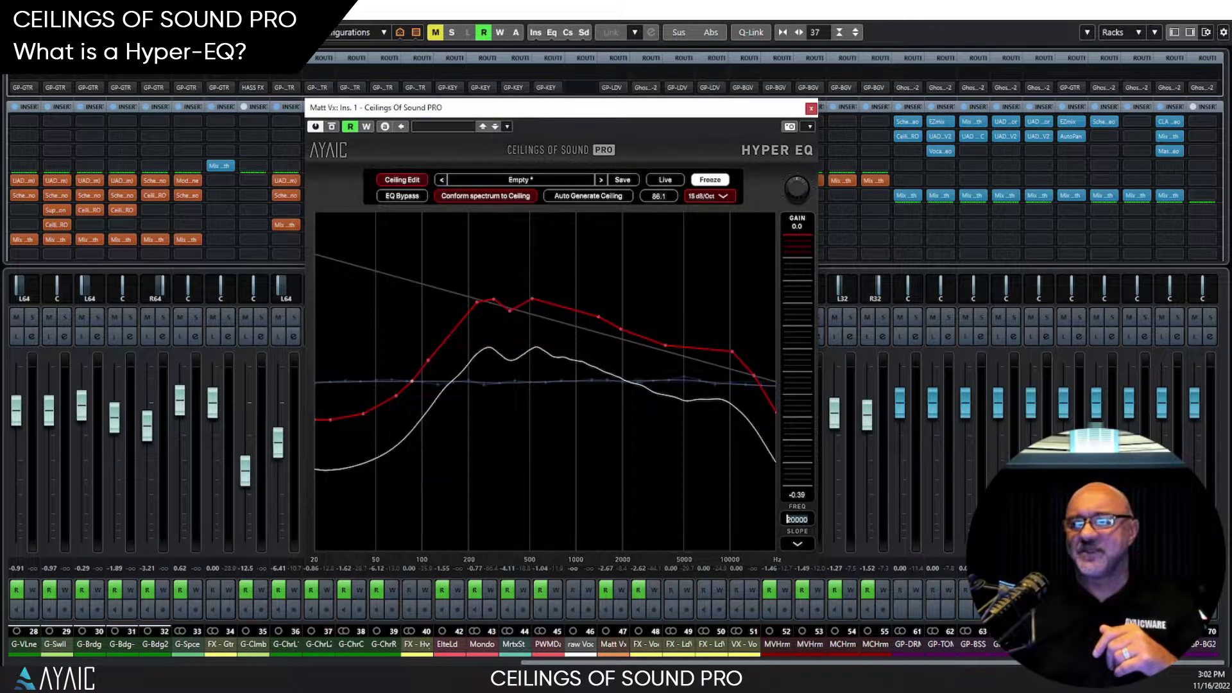
{"action": "key", "text": "Return"}
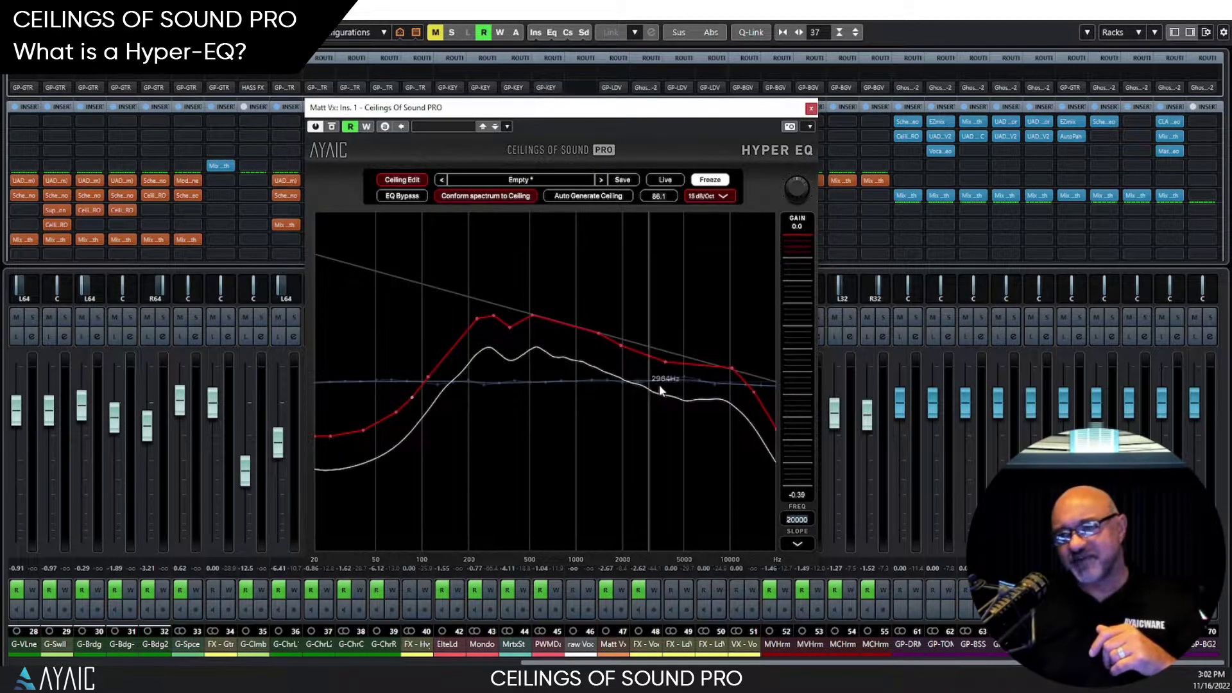
Step: Adjust the 2 kHz and 10 kHz ceiling points, giving one a -1.5 dB/Oct slope, then conform
{"action": "left_click_drag", "start_coordinate": [623, 348], "coordinate": [685, 356]}
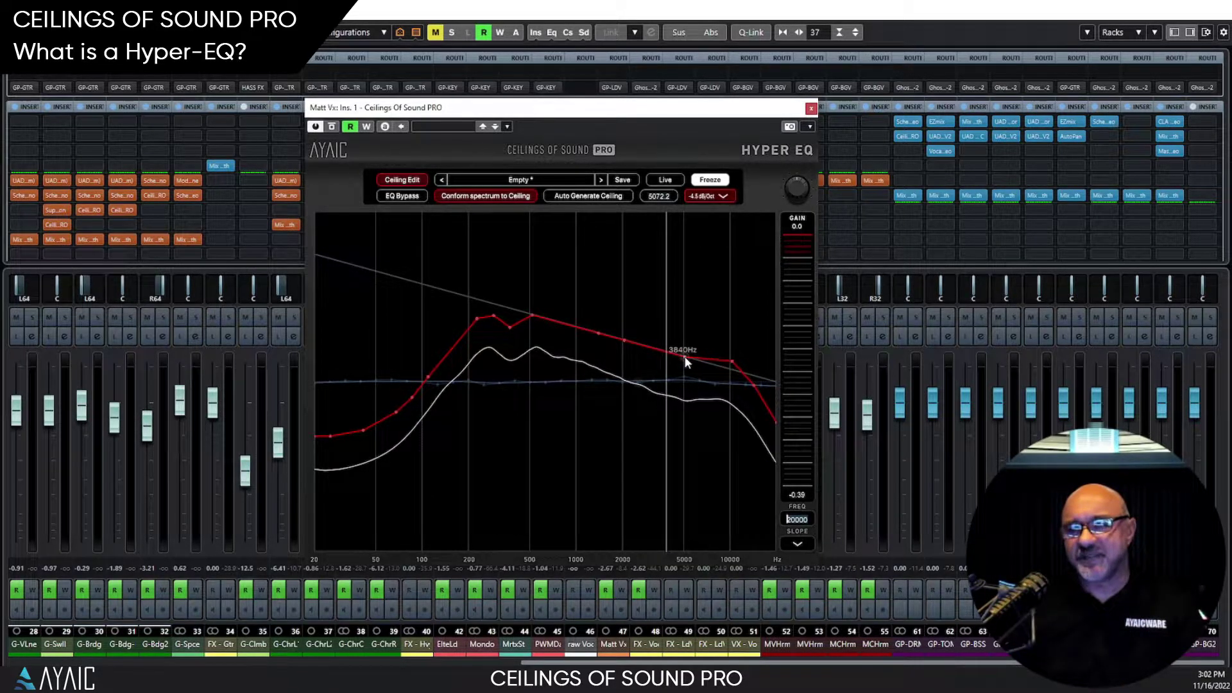
{"action": "left_click", "coordinate": [599, 337]}
{"action": "left_click", "coordinate": [626, 346]}
{"action": "left_click", "coordinate": [626, 345]}
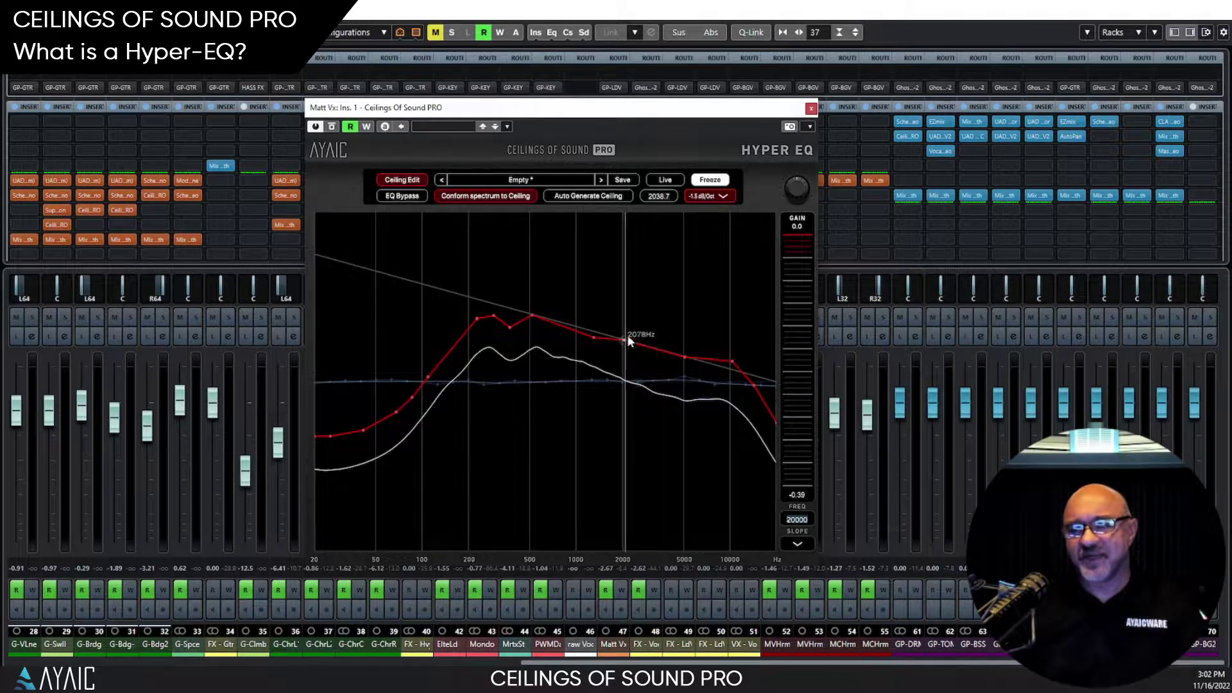
{"action": "left_click", "coordinate": [729, 361]}
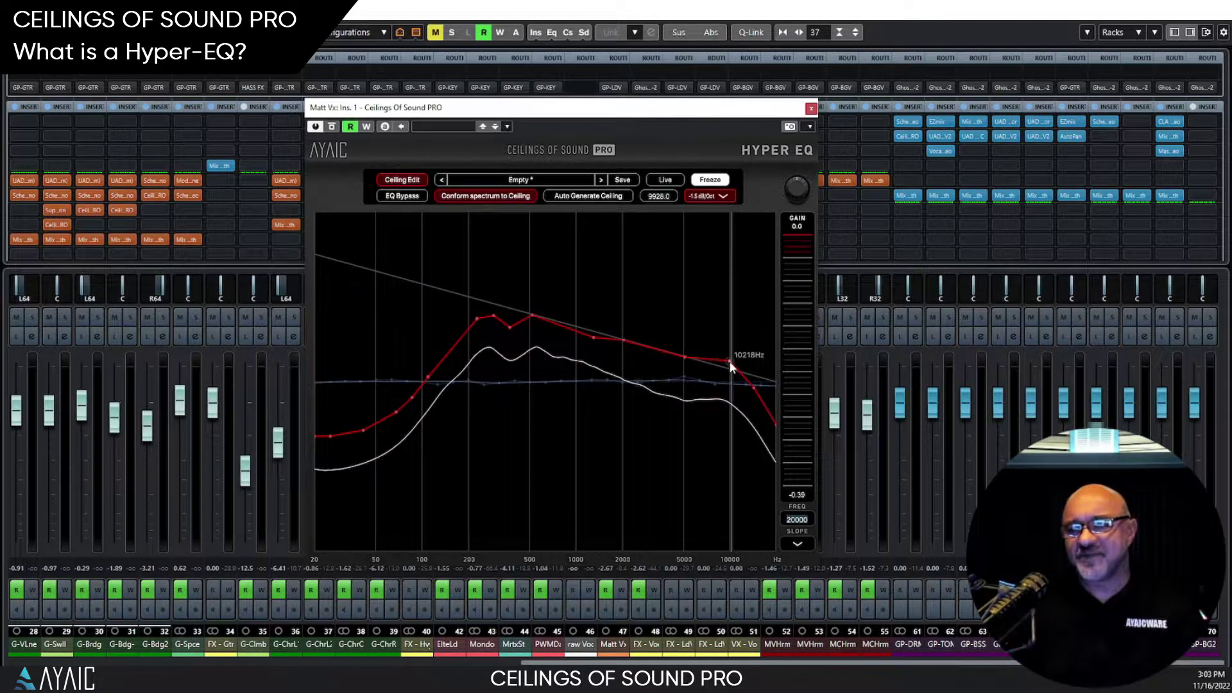
{"action": "left_click_drag", "start_coordinate": [731, 362], "coordinate": [731, 365]}
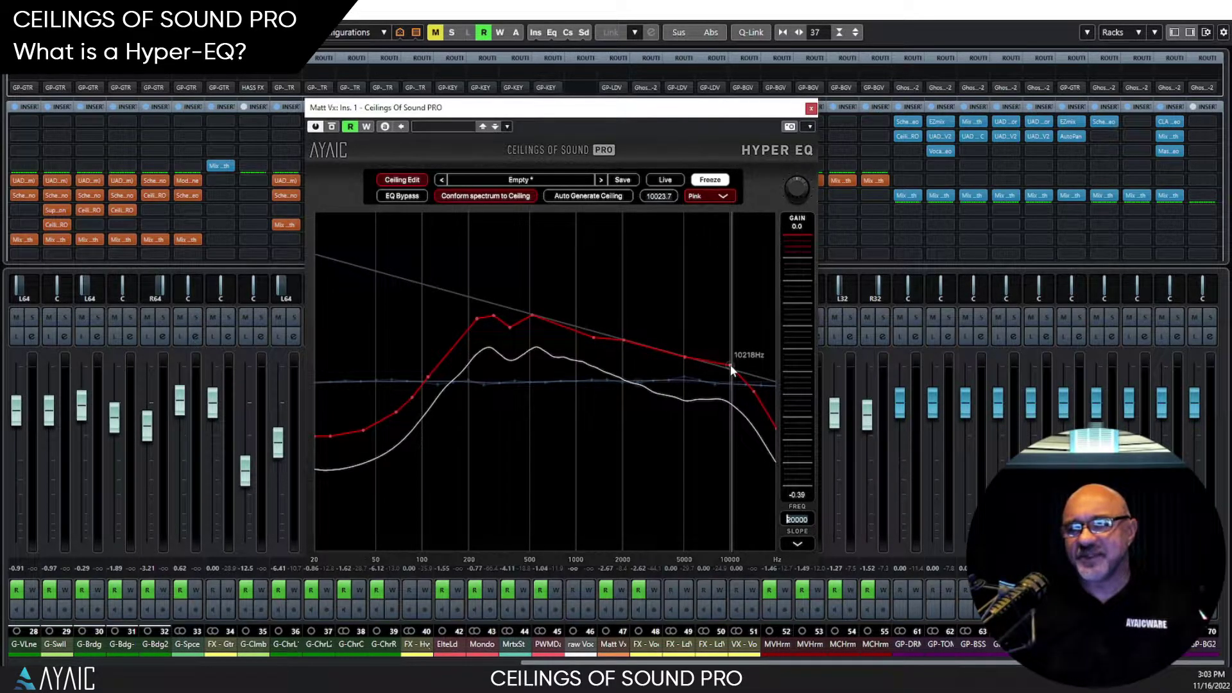
{"action": "left_click", "coordinate": [731, 364]}
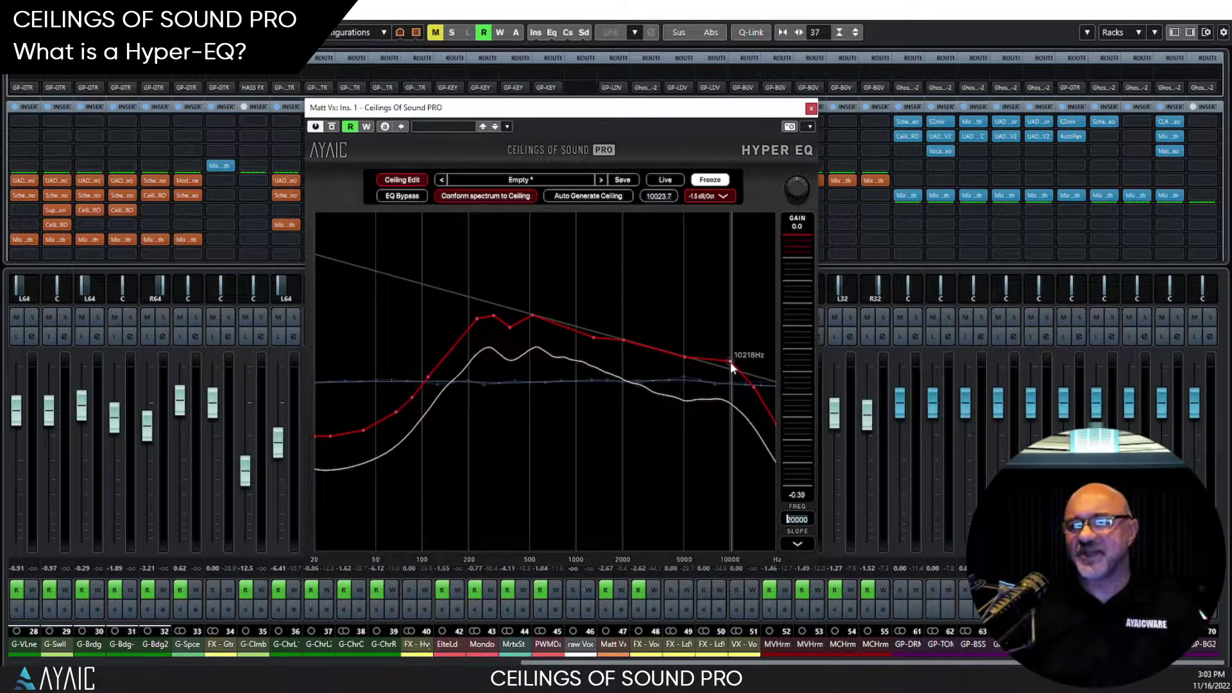
{"action": "left_click", "coordinate": [483, 197]}
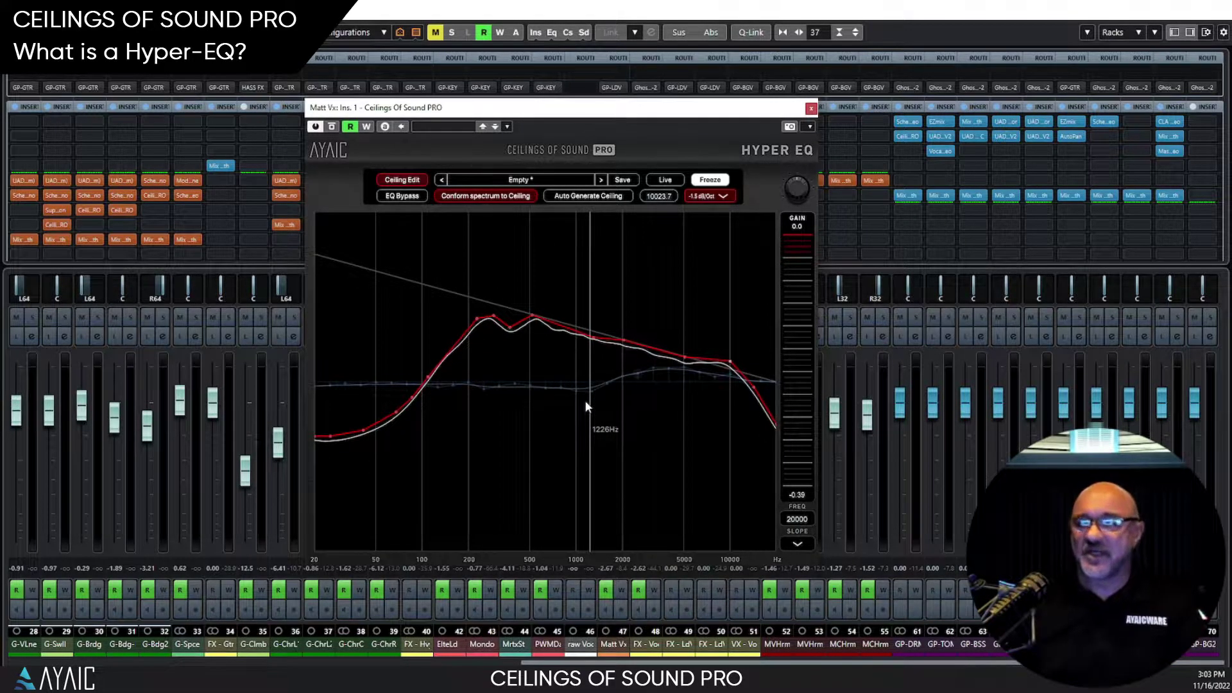
Step: Switch to the Brown slope and move the top ceiling point to about 14 kHz
{"action": "left_click", "coordinate": [797, 544]}
{"action": "left_click", "coordinate": [803, 532]}
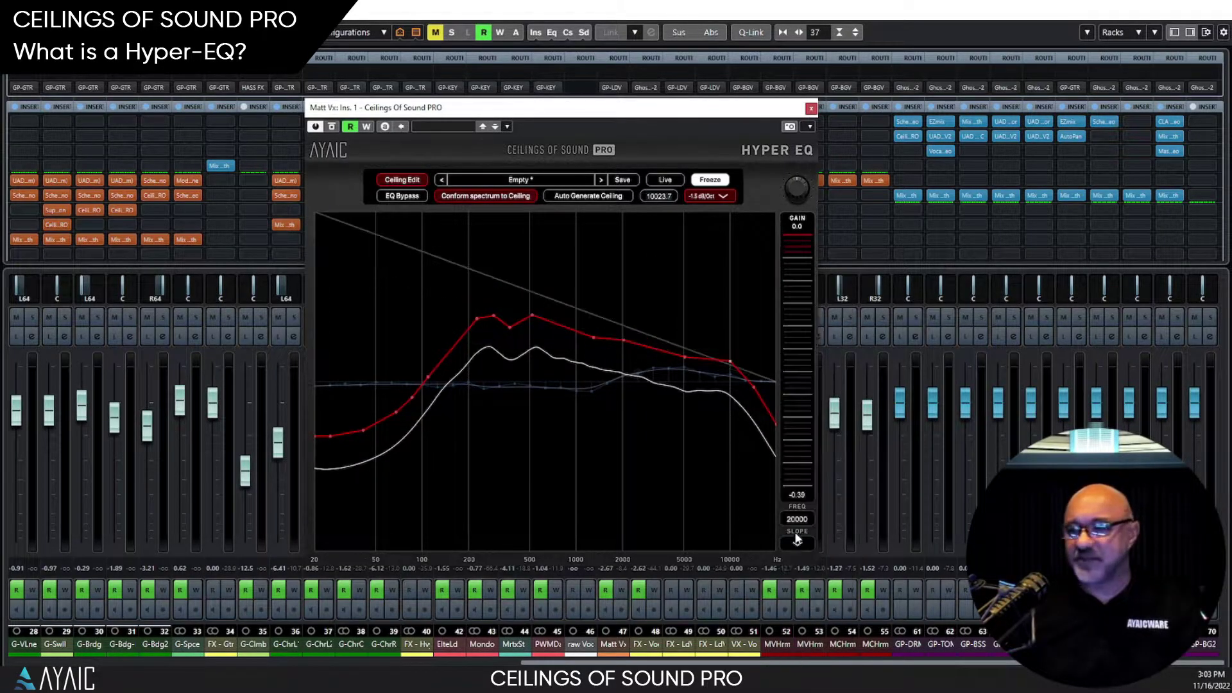
{"action": "left_click", "coordinate": [594, 326]}
{"action": "left_click", "coordinate": [624, 326]}
{"action": "left_click", "coordinate": [686, 350]}
{"action": "left_click", "coordinate": [592, 321]}
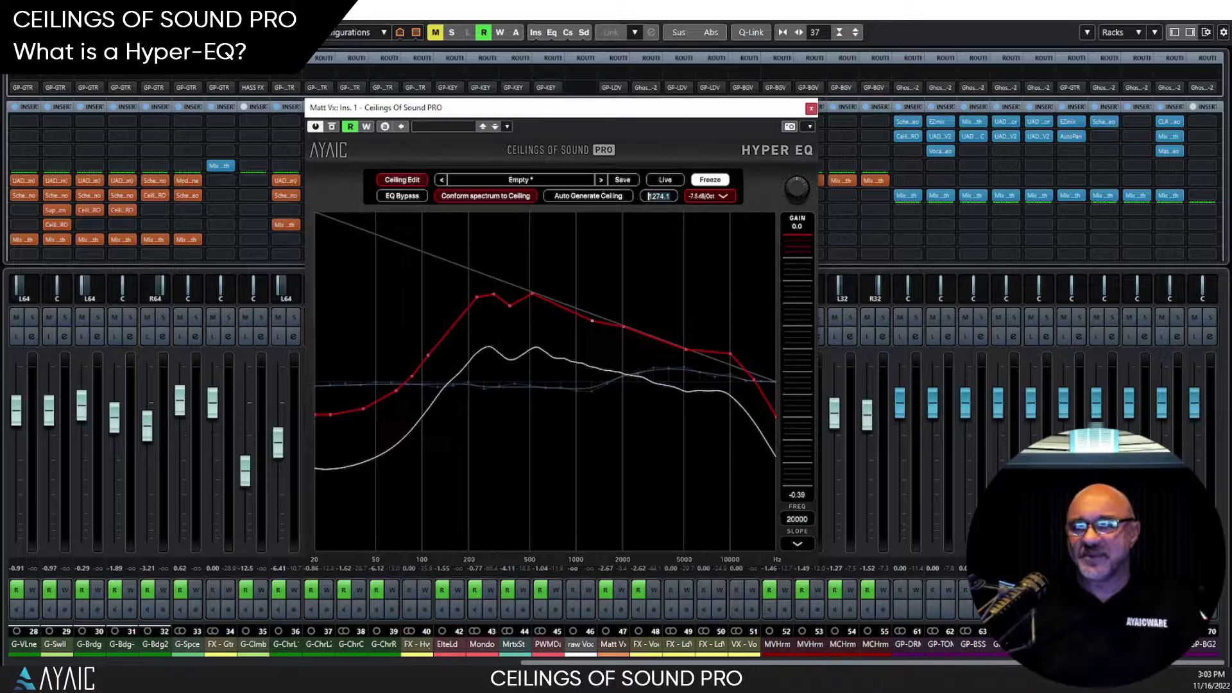
{"action": "left_click", "coordinate": [731, 354]}
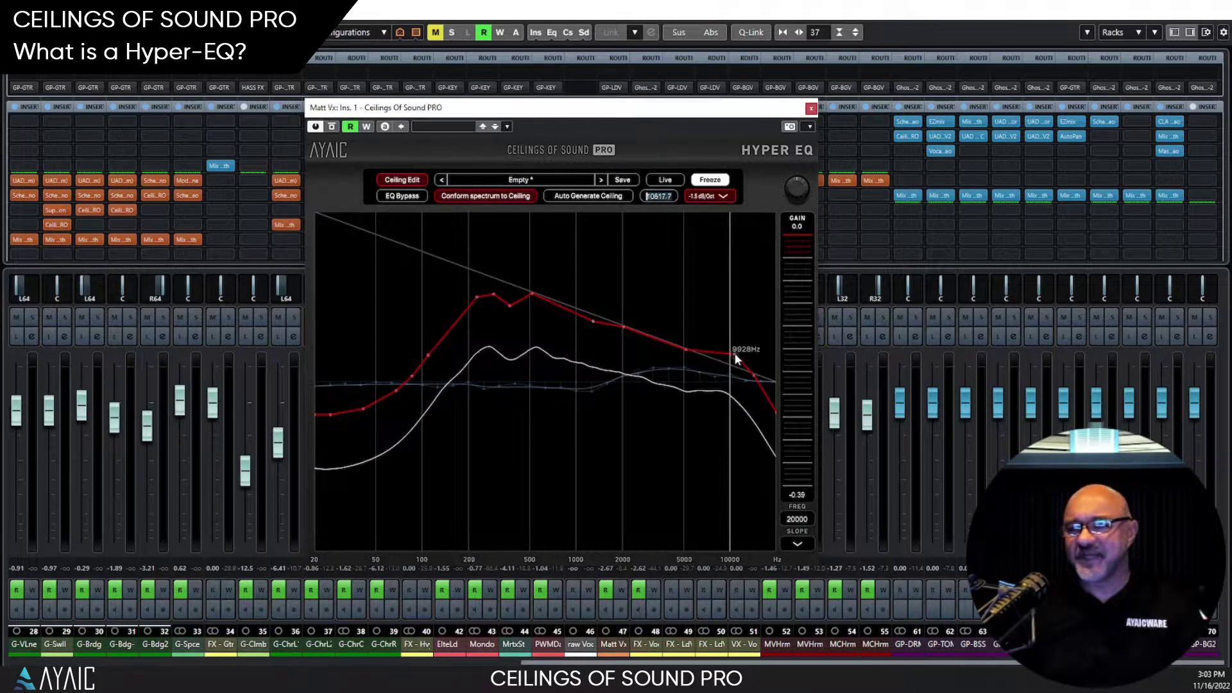
{"action": "left_click", "coordinate": [755, 379]}
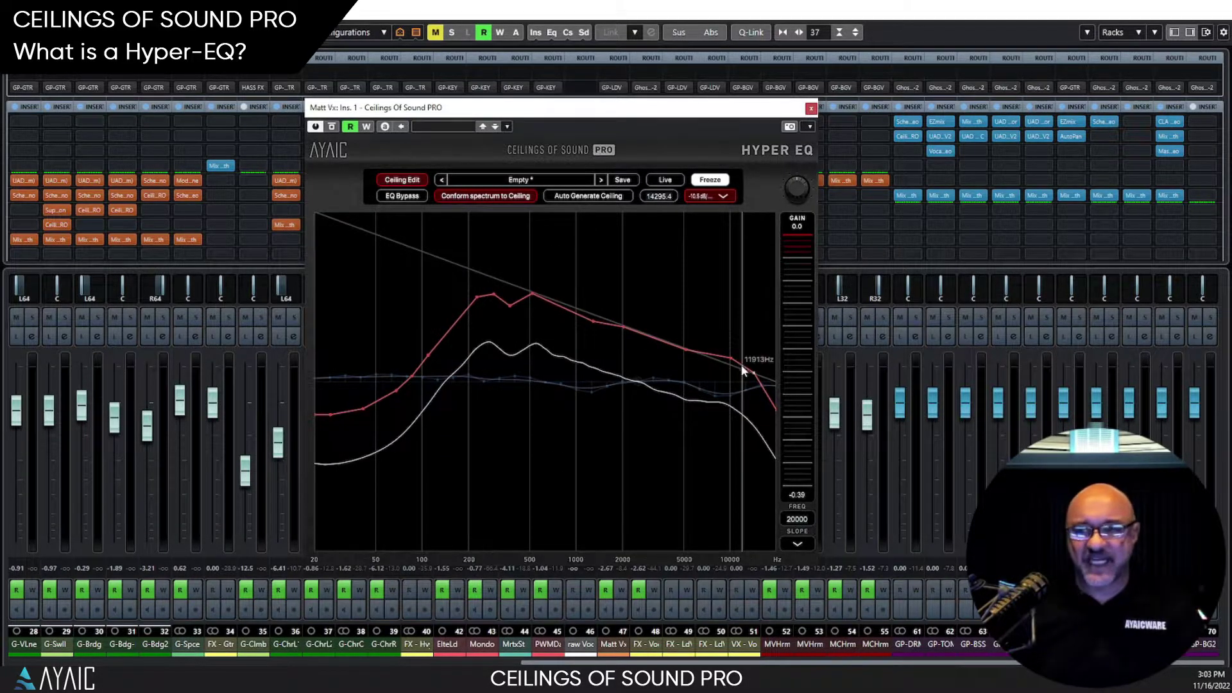
Step: Flatten the EQ with EQ Reset, then conform the vocal spectrum to the ceiling again
{"action": "left_click", "coordinate": [403, 181]}
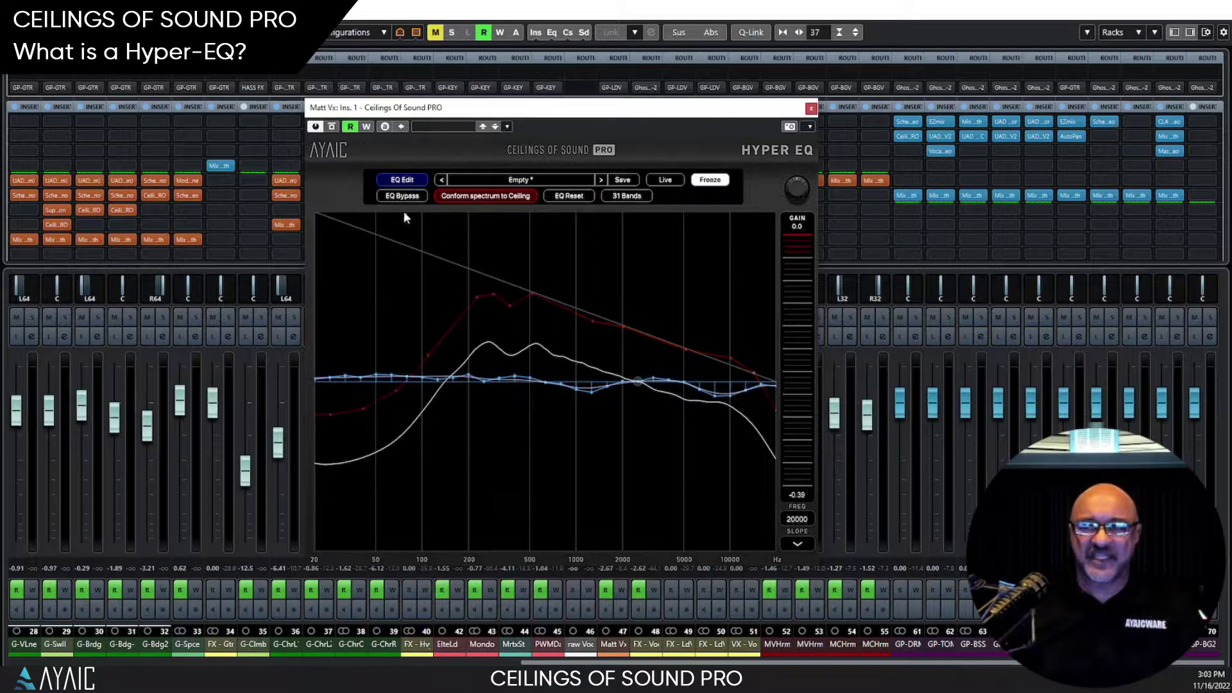
{"action": "left_click", "coordinate": [412, 181]}
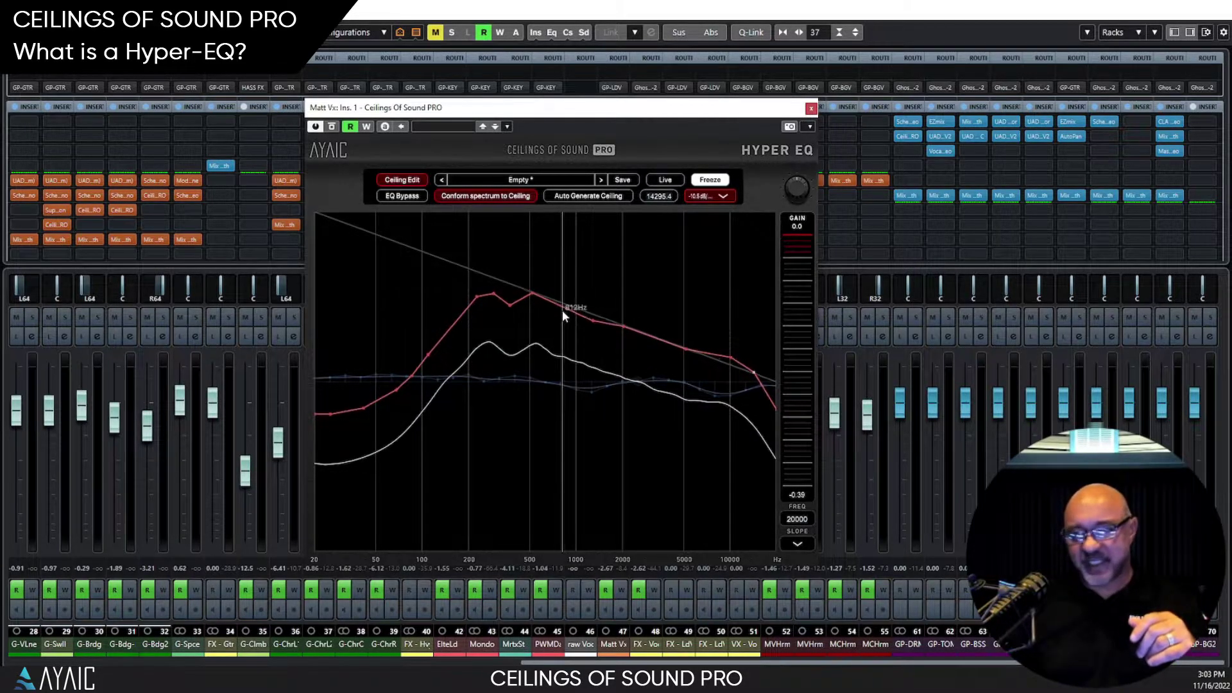
{"action": "left_click", "coordinate": [592, 321]}
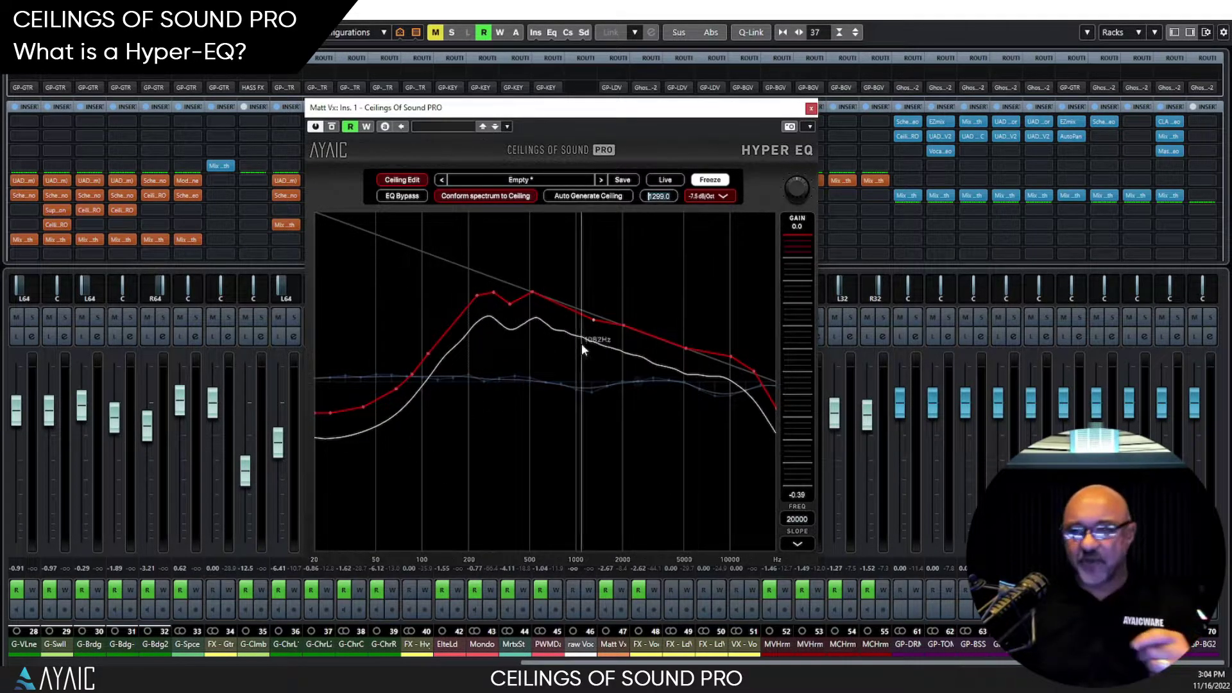
{"action": "left_click", "coordinate": [402, 180]}
{"action": "left_click", "coordinate": [572, 197]}
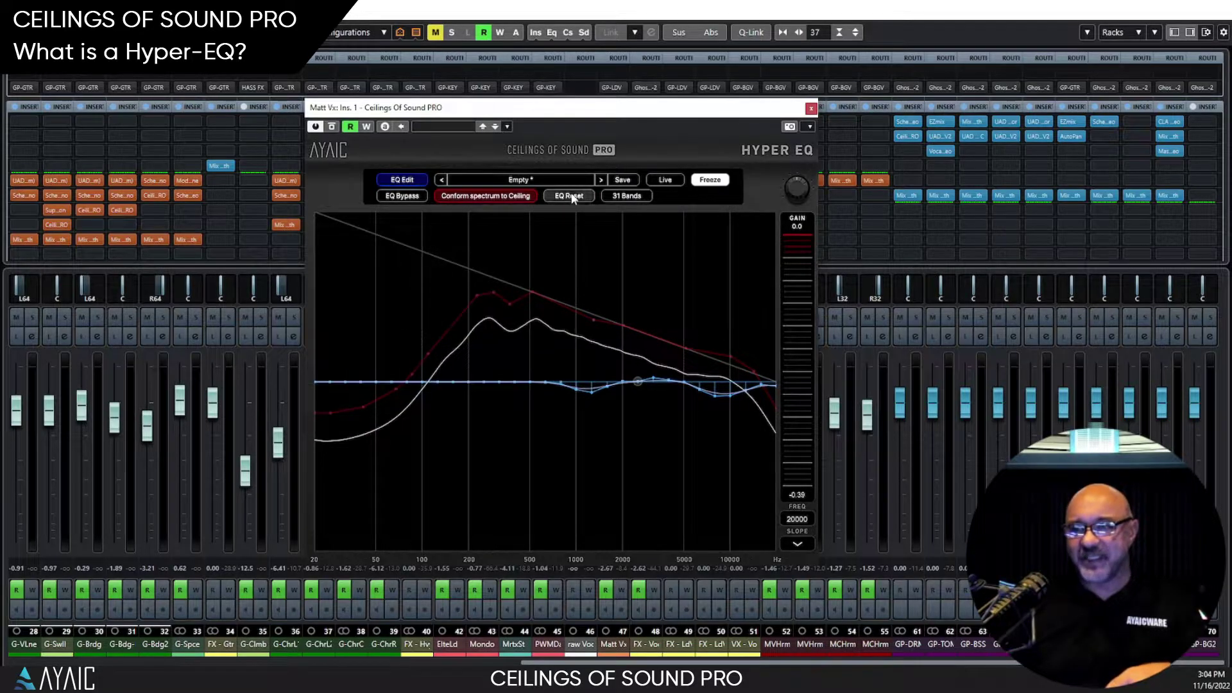
{"action": "left_click", "coordinate": [402, 179]}
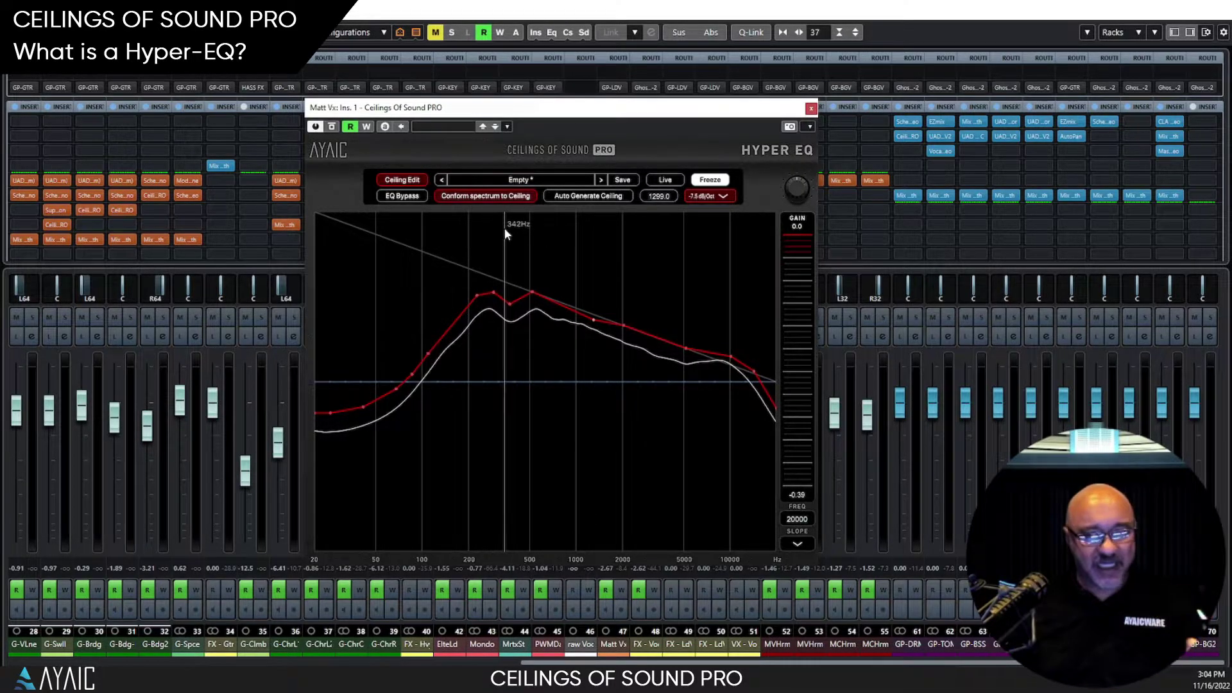
{"action": "left_click", "coordinate": [484, 197]}
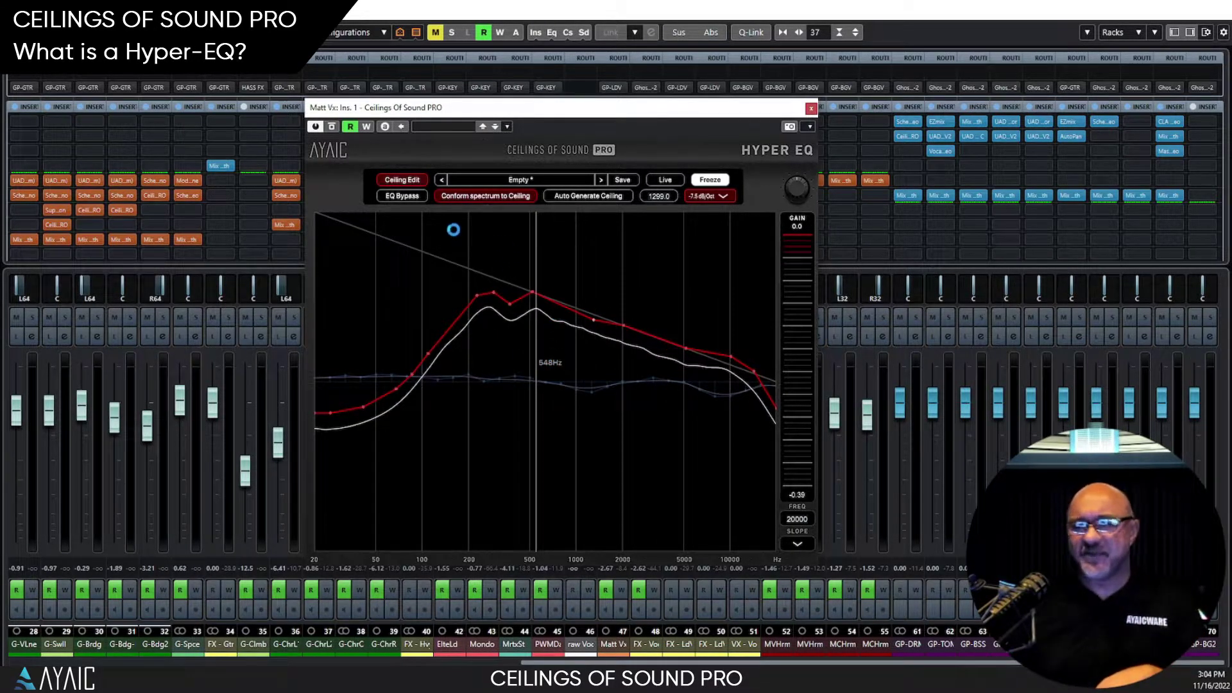
Step: Pull the EQ into a deep high-frequency cut, then re-conform the spectrum to the ceiling
{"action": "left_click", "coordinate": [421, 179]}
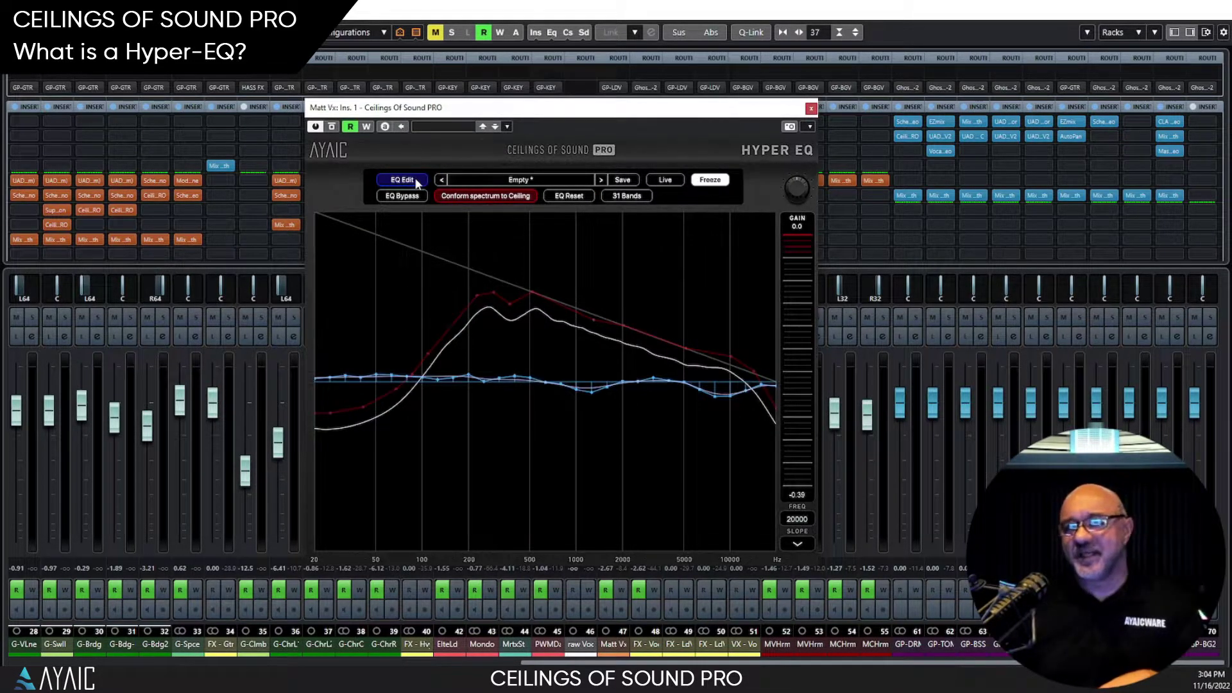
{"action": "mouse_move", "coordinate": [511, 416]}
{"action": "left_mouse_down"}
{"action": "mouse_move", "coordinate": [642, 491]}
{"action": "mouse_move", "coordinate": [759, 493]}
{"action": "mouse_move", "coordinate": [644, 489]}
{"action": "mouse_move", "coordinate": [711, 457]}
{"action": "mouse_move", "coordinate": [761, 453]}
{"action": "left_mouse_up"}
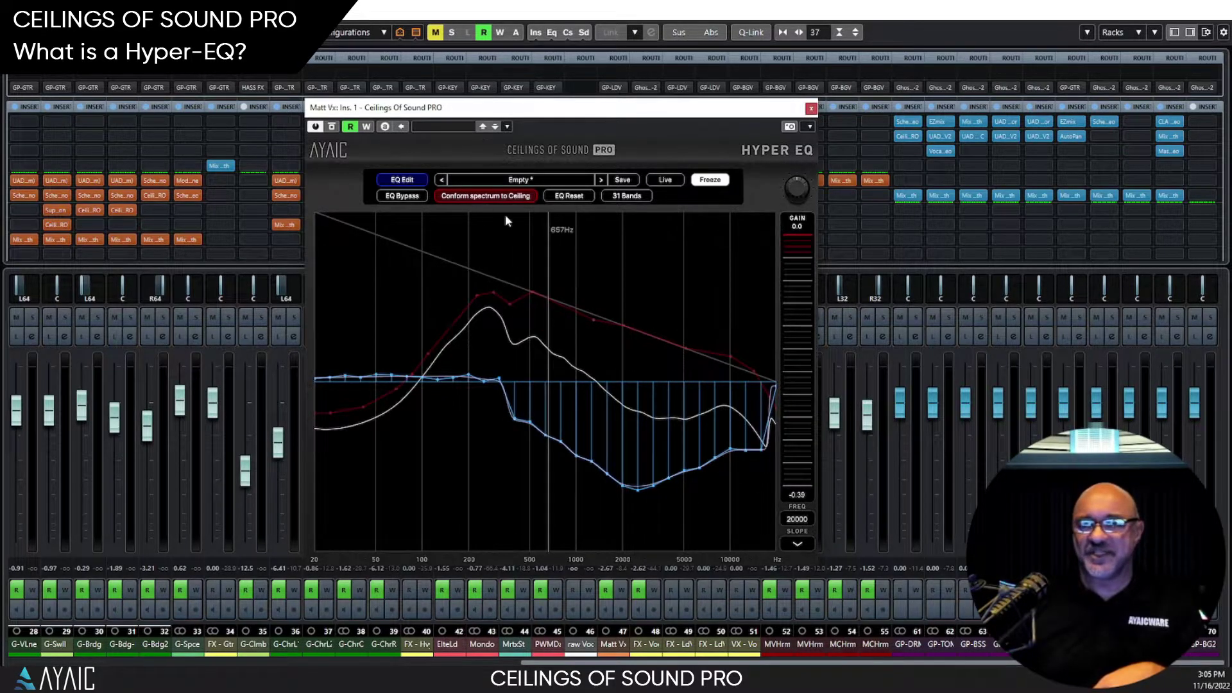
{"action": "left_click", "coordinate": [403, 179]}
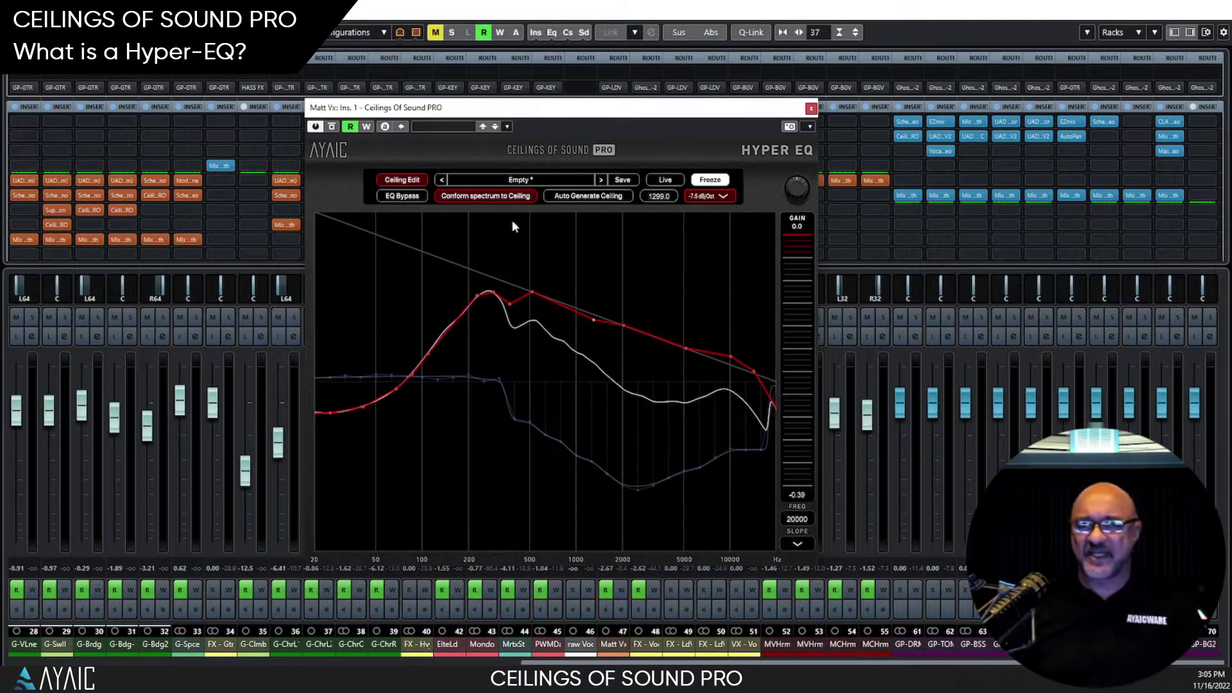
{"action": "left_click", "coordinate": [488, 198]}
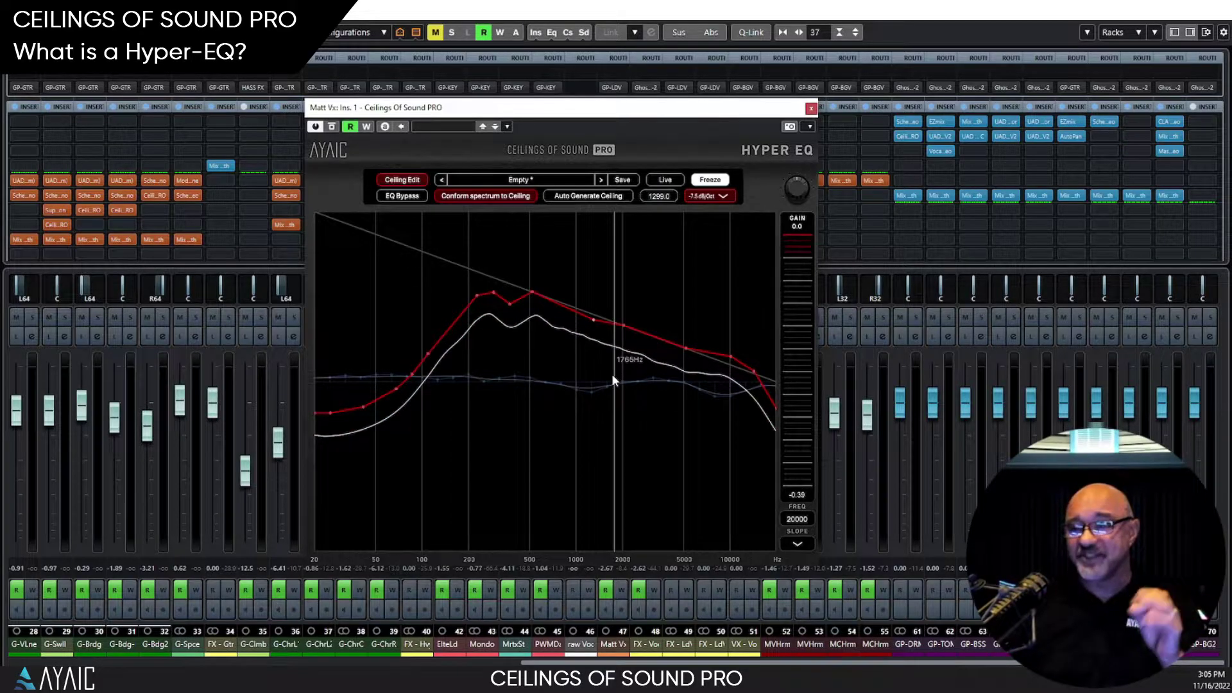
Step: Make the EQ notch near 1286 Hz shallower, then return to ceiling editing
{"action": "left_click", "coordinate": [399, 181]}
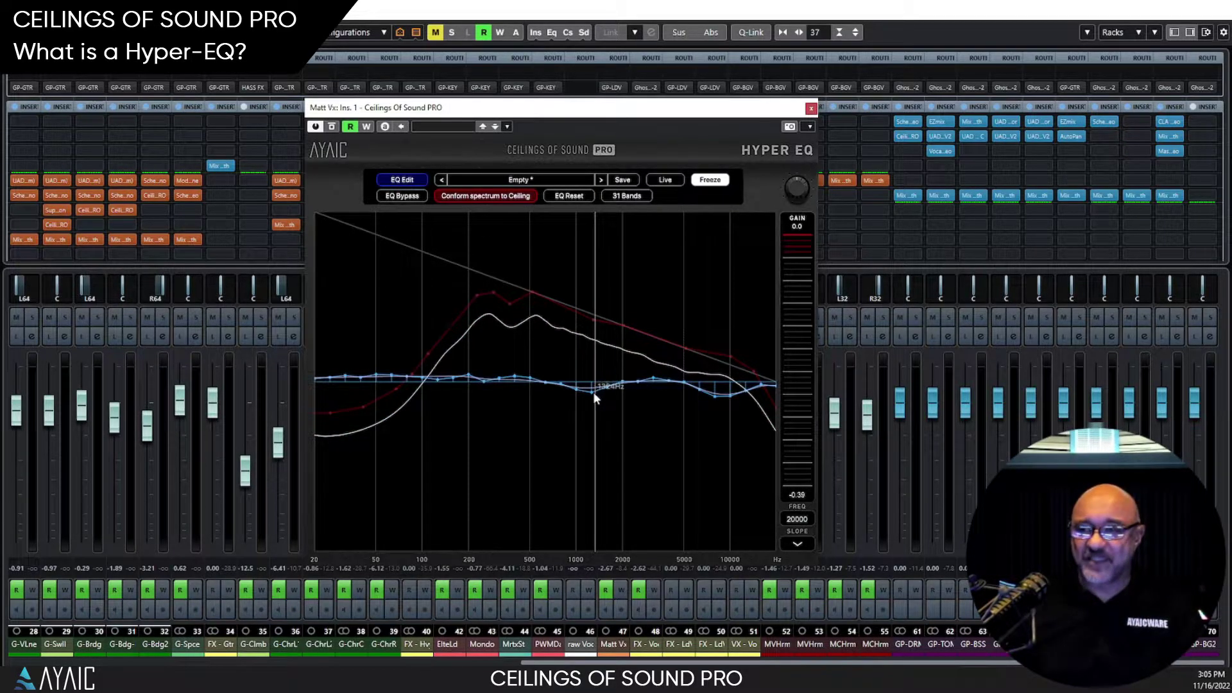
{"action": "left_click_drag", "start_coordinate": [593, 412], "coordinate": [592, 398]}
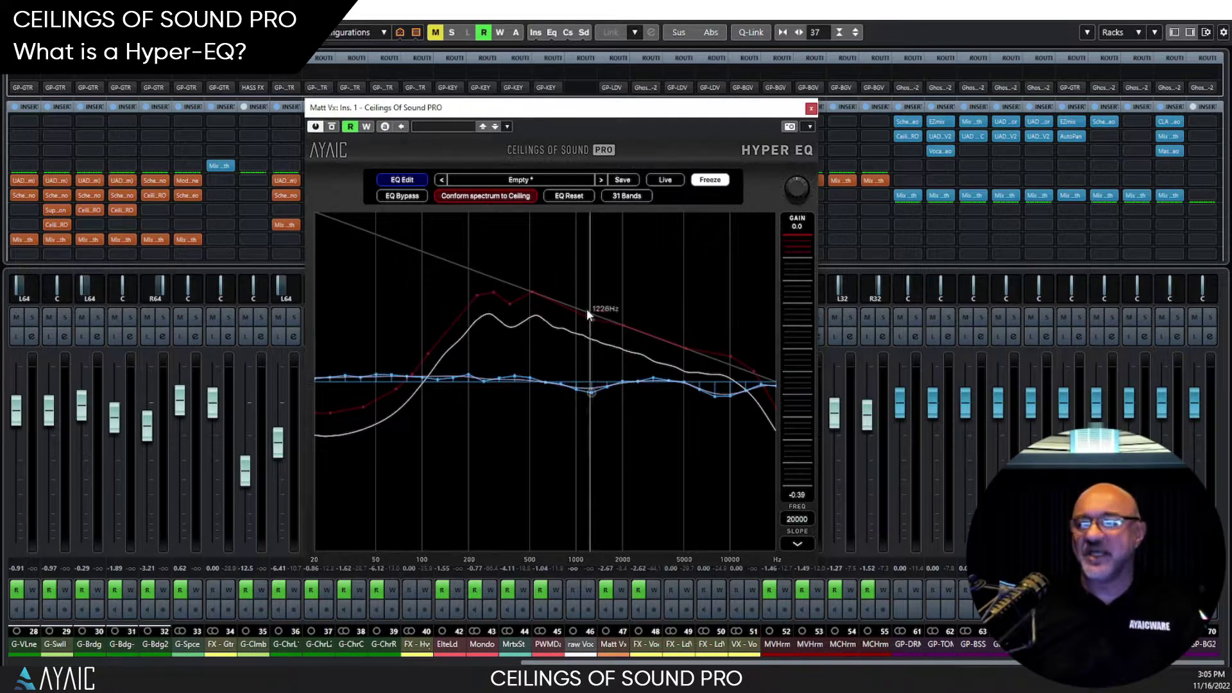
{"action": "left_click", "coordinate": [402, 180]}
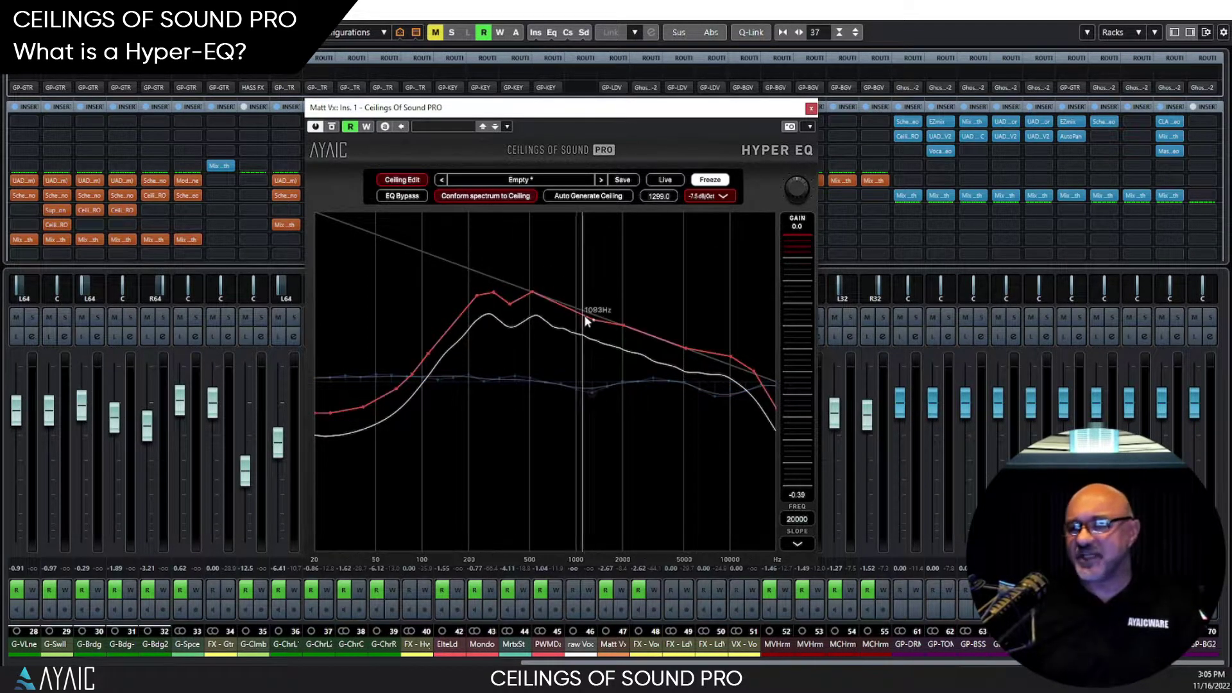
Step: Reset both the EQ and the ceiling to flat lines from the preset menu
{"action": "left_click", "coordinate": [480, 179]}
{"action": "left_click", "coordinate": [481, 248]}
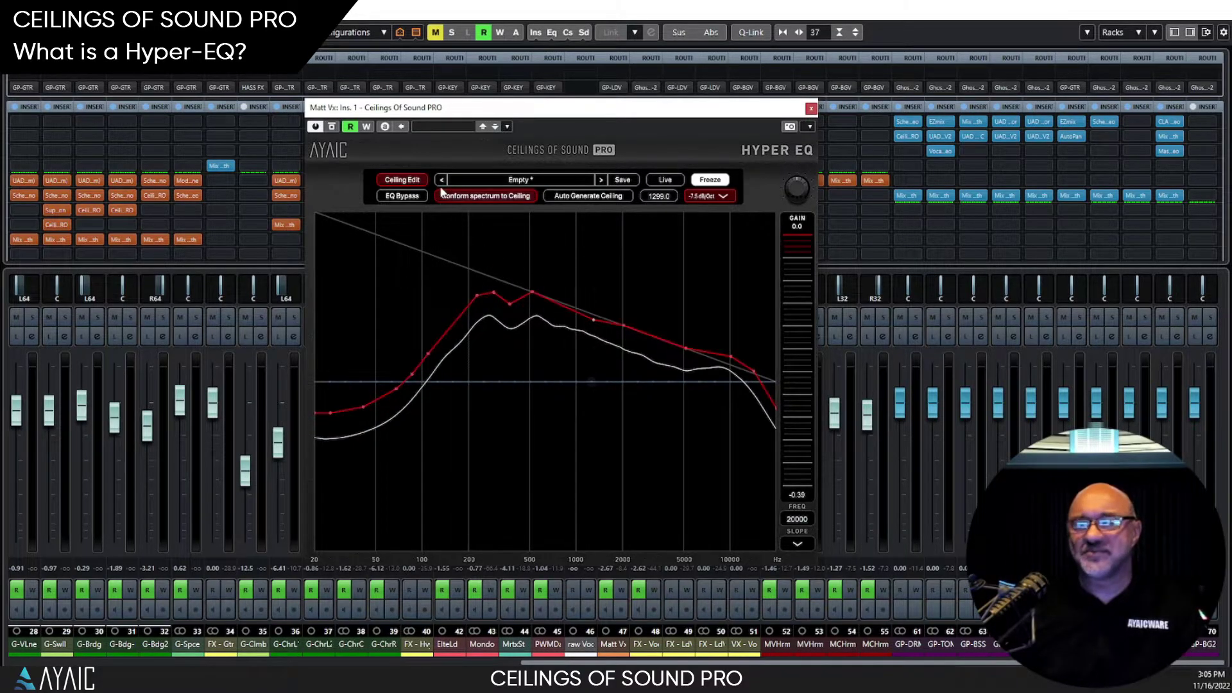
{"action": "left_click", "coordinate": [476, 178]}
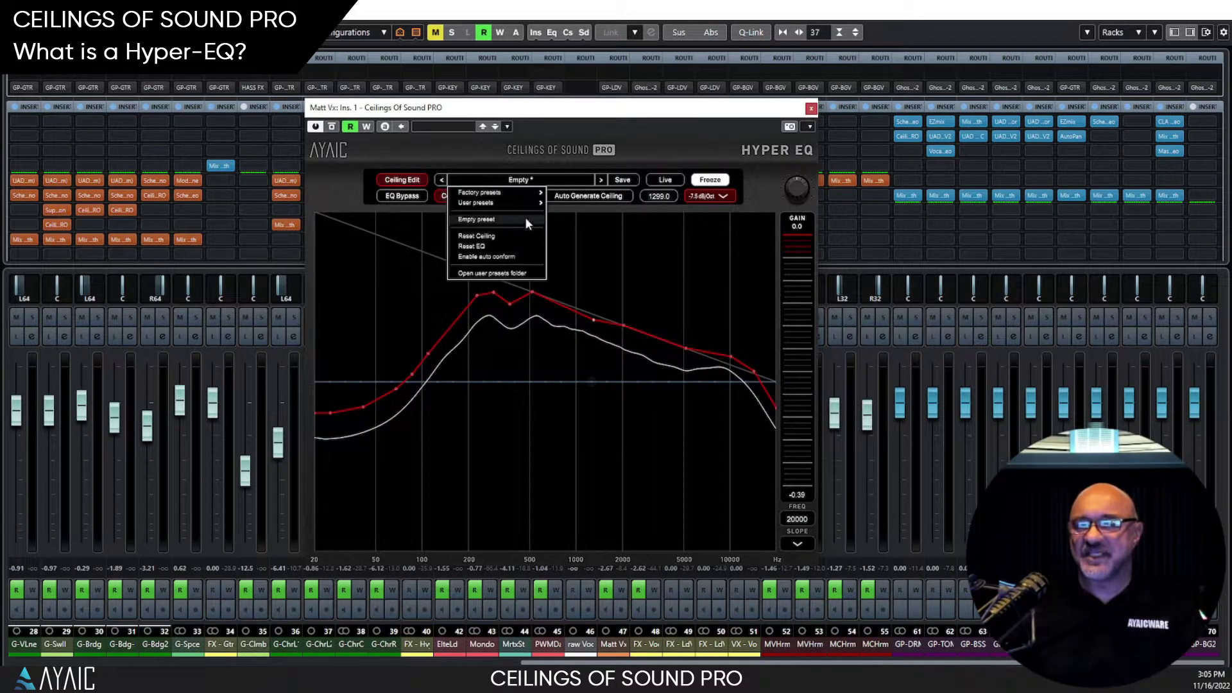
{"action": "left_click", "coordinate": [487, 237]}
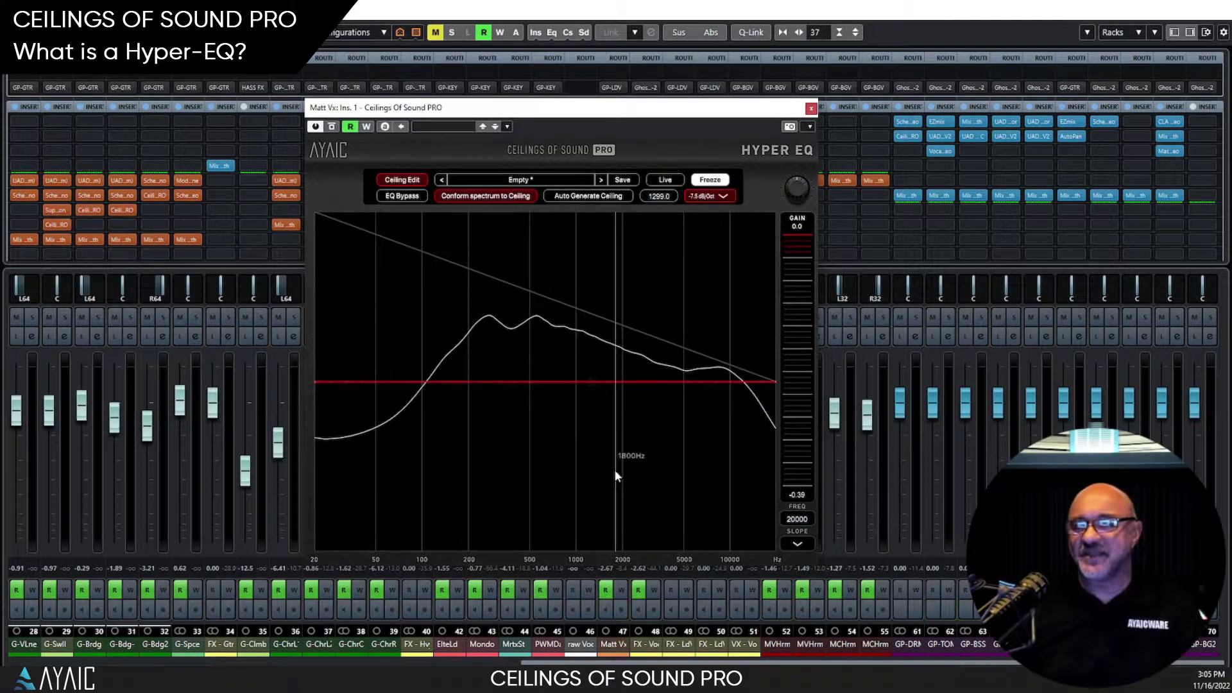
Step: Set the reference slope to a gentler -4.5 dB/Oct
{"action": "left_click", "coordinate": [799, 543]}
{"action": "left_click", "coordinate": [816, 554]}
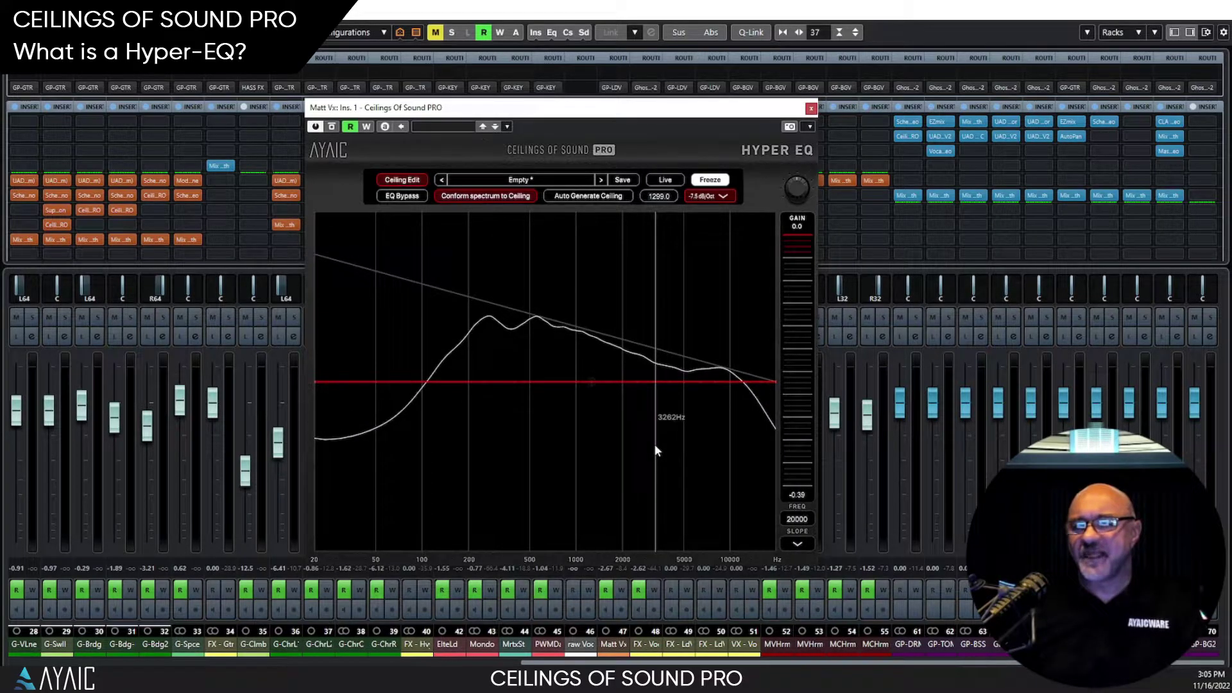
{"action": "left_click", "coordinate": [416, 181]}
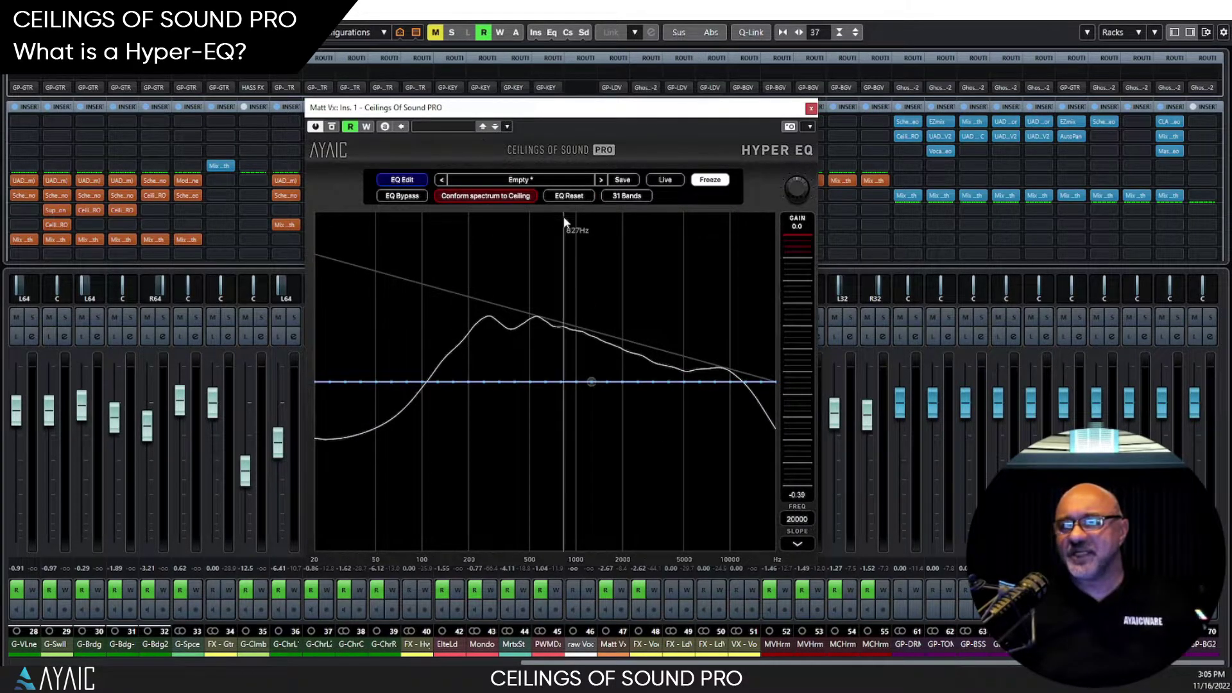
Step: Boost the EQ bands from about 1.8 kHz up, lowering those above about 6.7 kHz
{"action": "left_click_drag", "start_coordinate": [614, 363], "coordinate": [857, 426]}
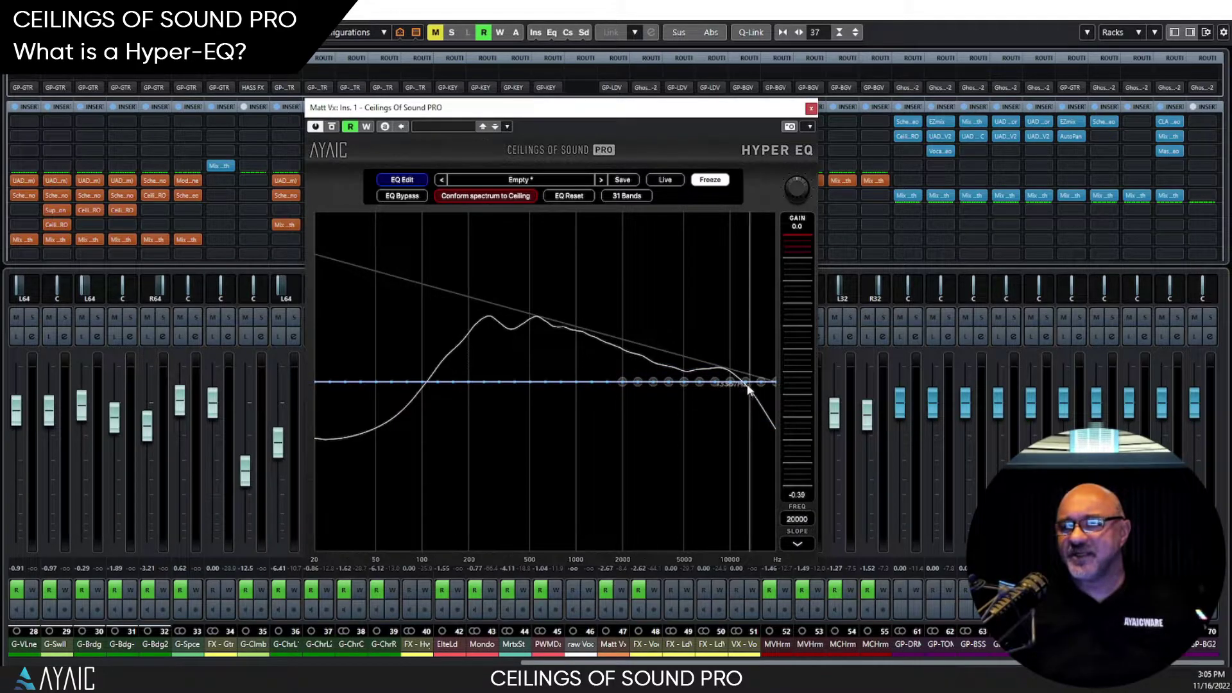
{"action": "left_click_drag", "start_coordinate": [734, 383], "coordinate": [730, 362]}
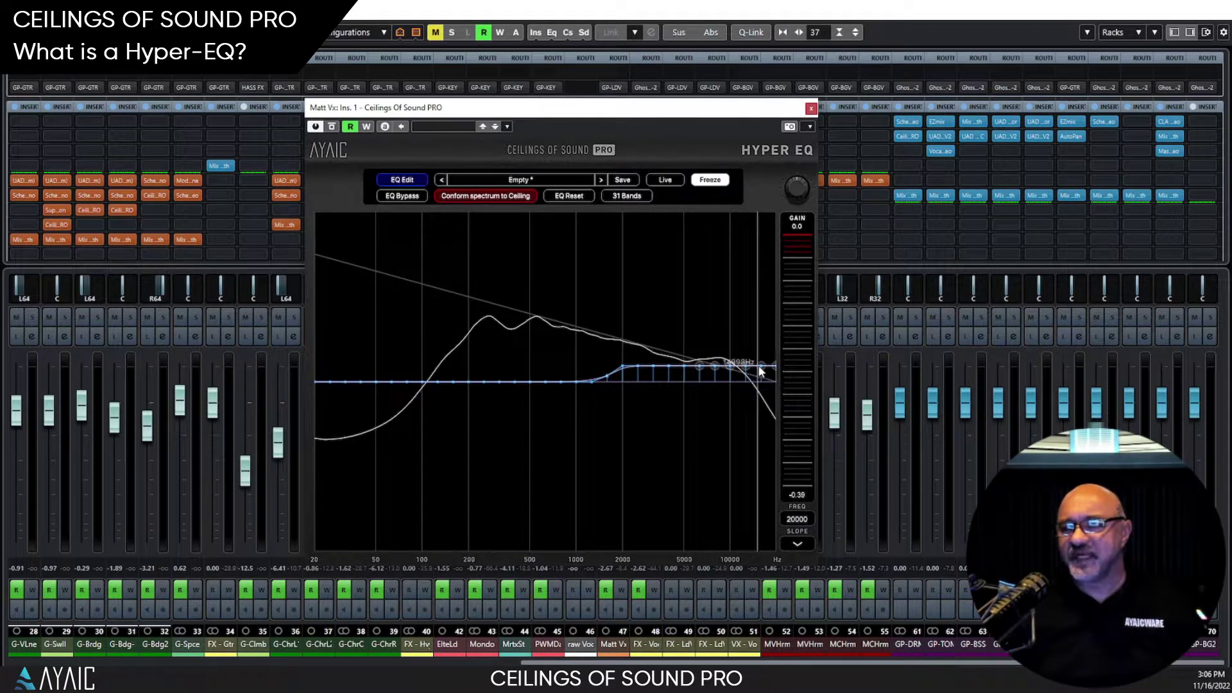
{"action": "left_click_drag", "start_coordinate": [764, 373], "coordinate": [700, 382]}
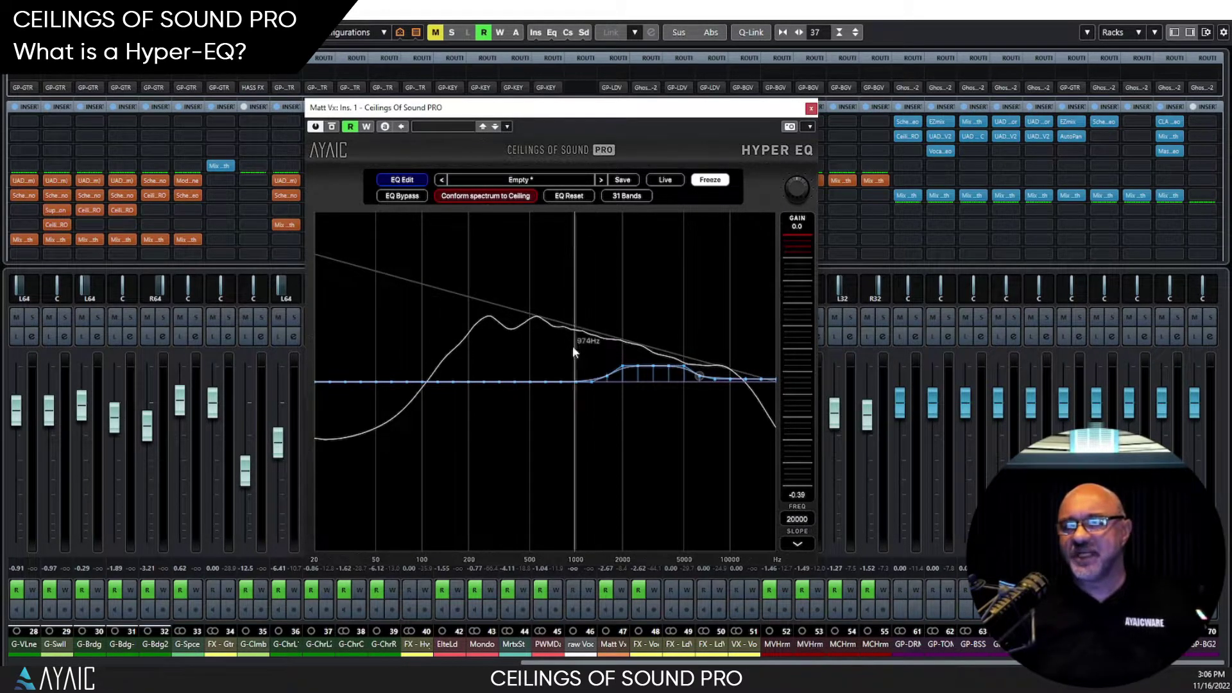
Step: Raise and tilt the flat ceiling line, pivoting near 737 Hz
{"action": "left_click", "coordinate": [403, 182]}
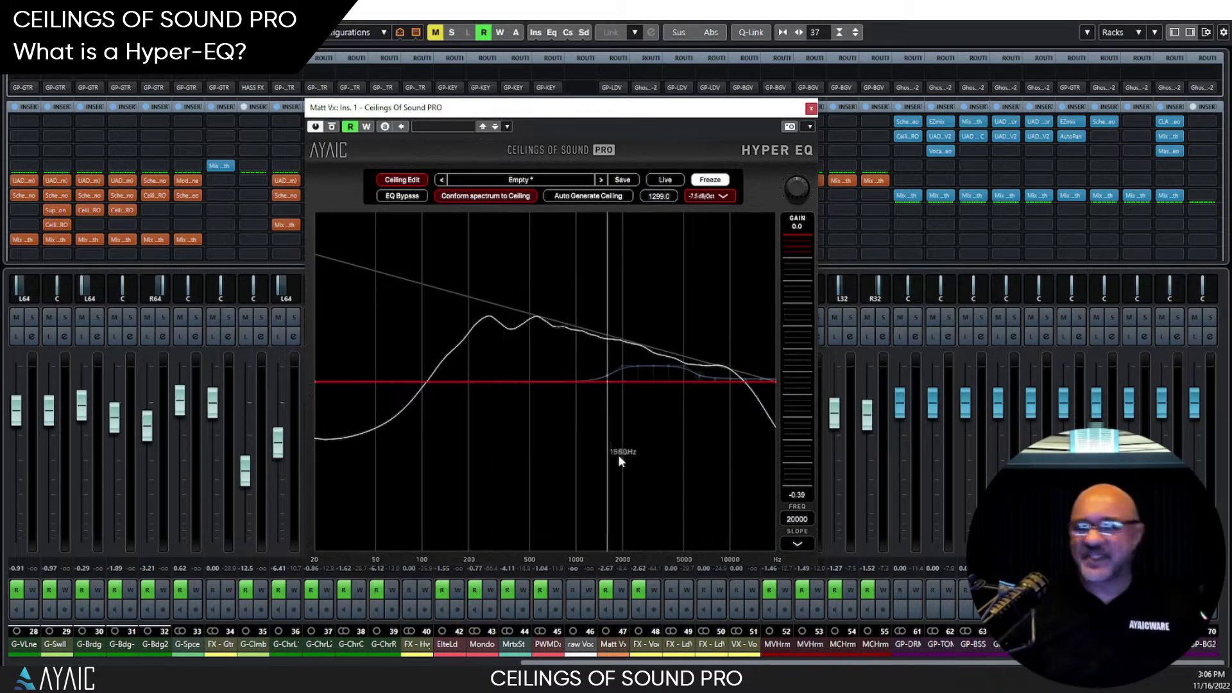
{"action": "left_click", "coordinate": [556, 384]}
{"action": "left_click_drag", "start_coordinate": [558, 380], "coordinate": [572, 319]}
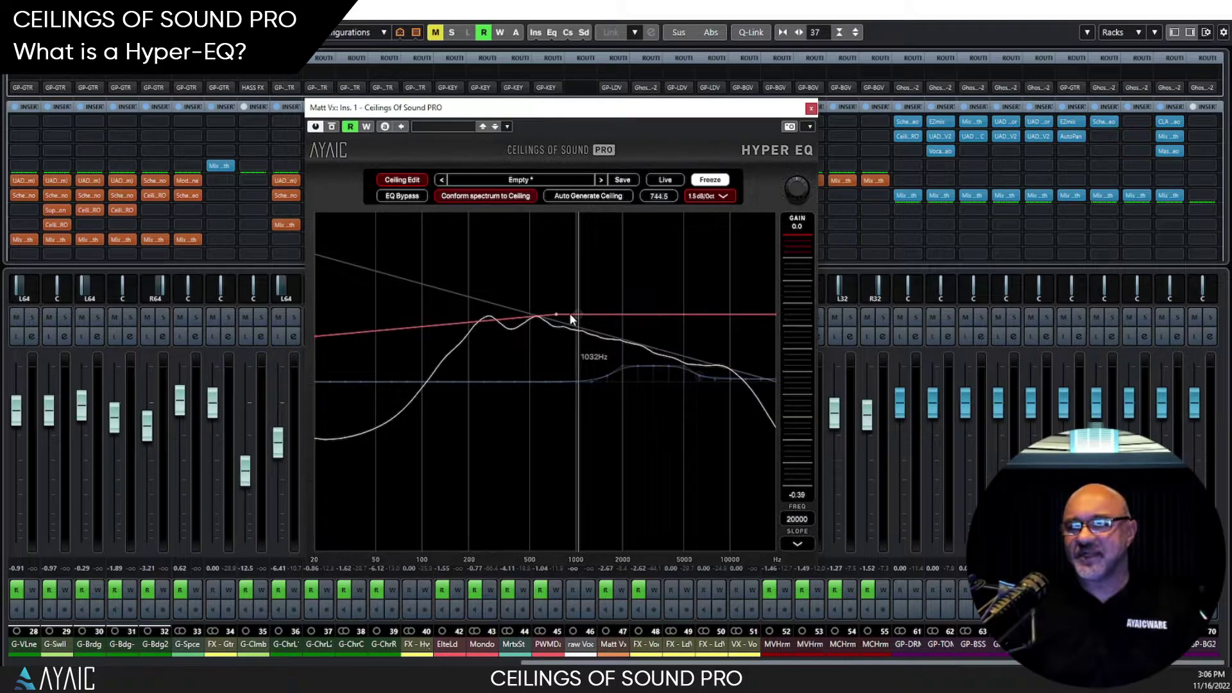
Step: Cut the EQ bands from 20 Hz to about 300 Hz below 0 dB
{"action": "left_click", "coordinate": [402, 179]}
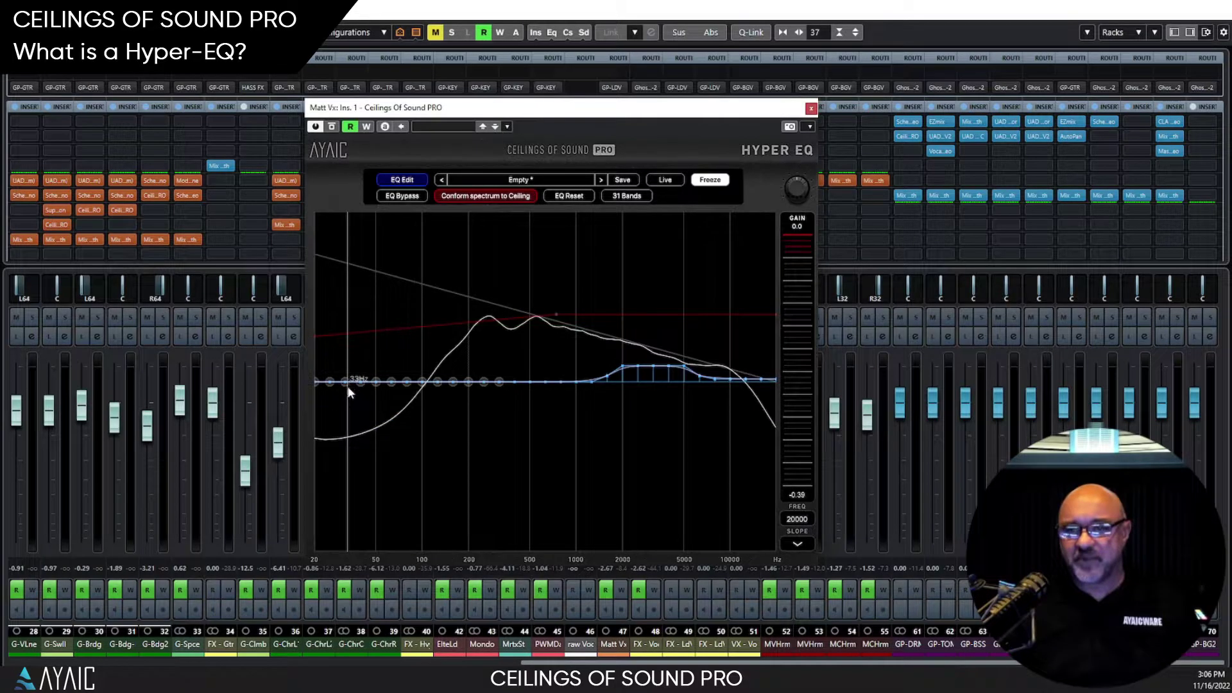
{"action": "left_click_drag", "start_coordinate": [362, 383], "coordinate": [360, 386]}
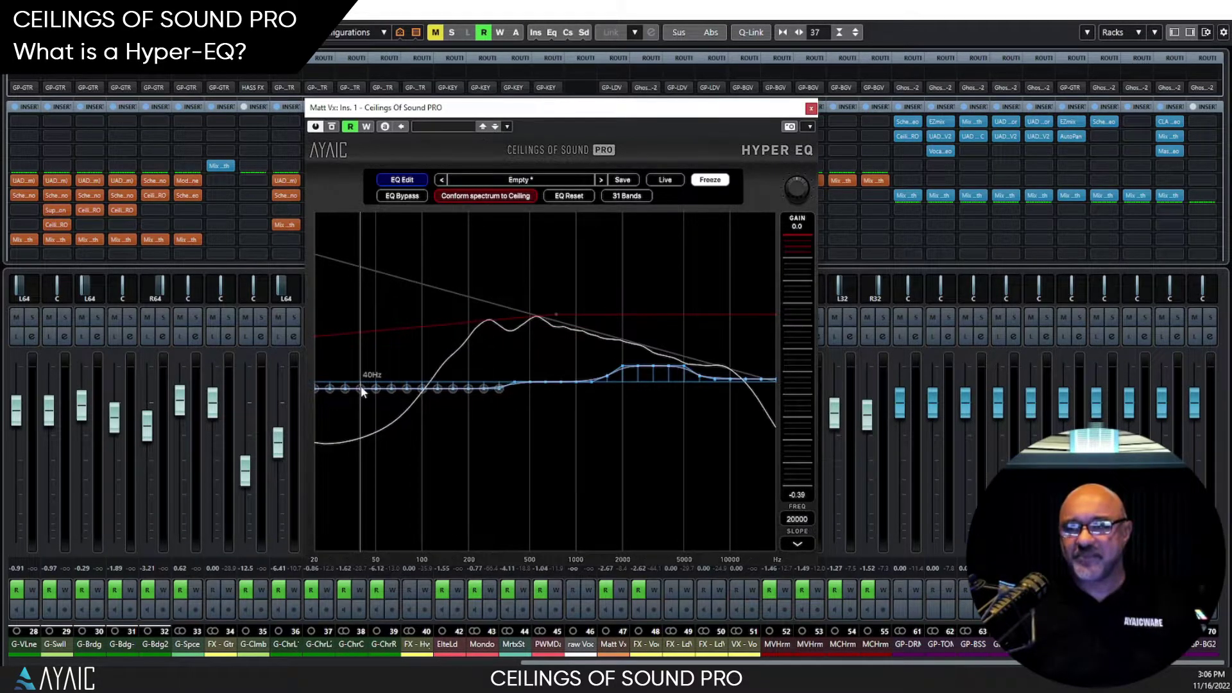
{"action": "left_click", "coordinate": [403, 180]}
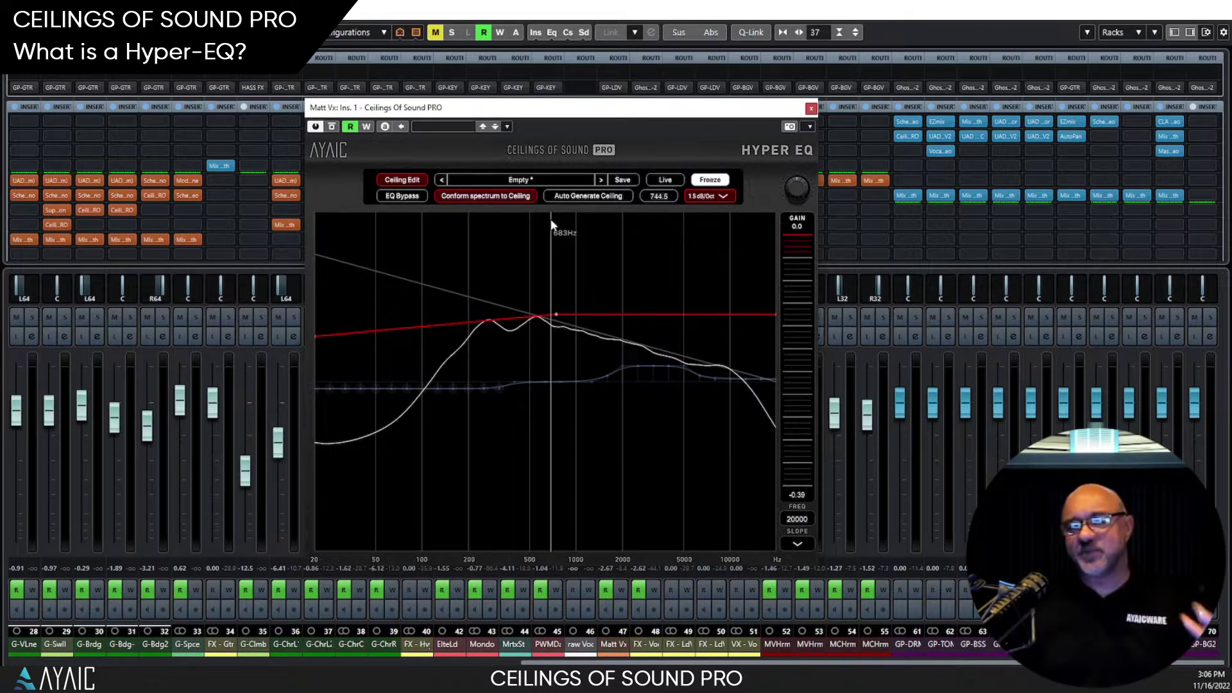